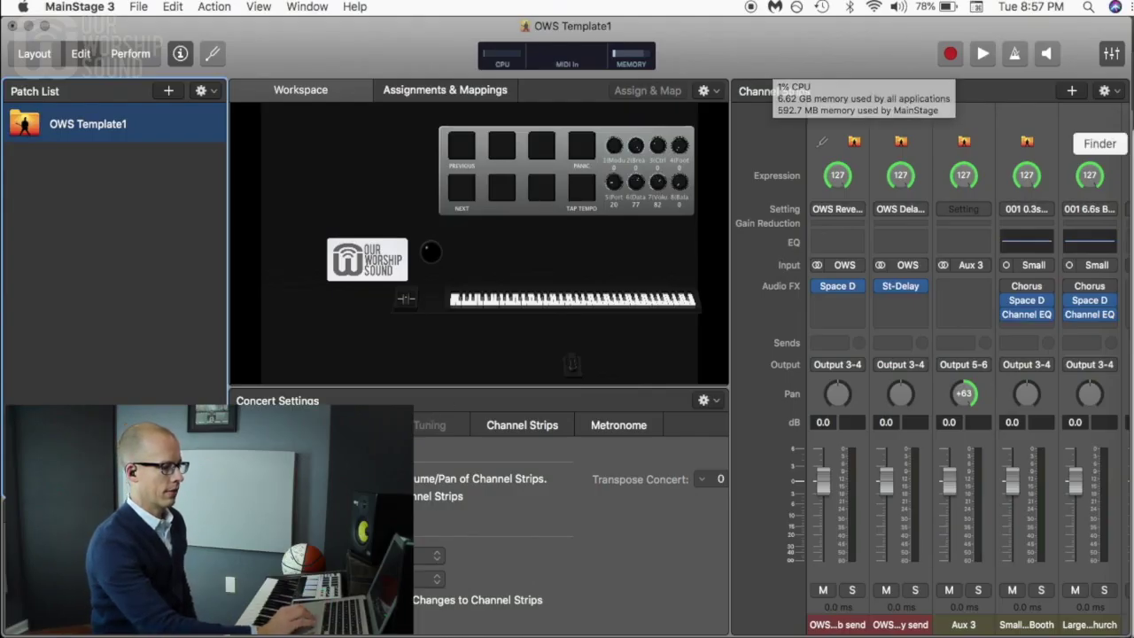
- Drag PIANO [8TH NOTE DELAY] from Desktop > CORE_SOUNDS into MainStage's Patch List
key(super+Tab)
drag(685, 195, 740, 212)
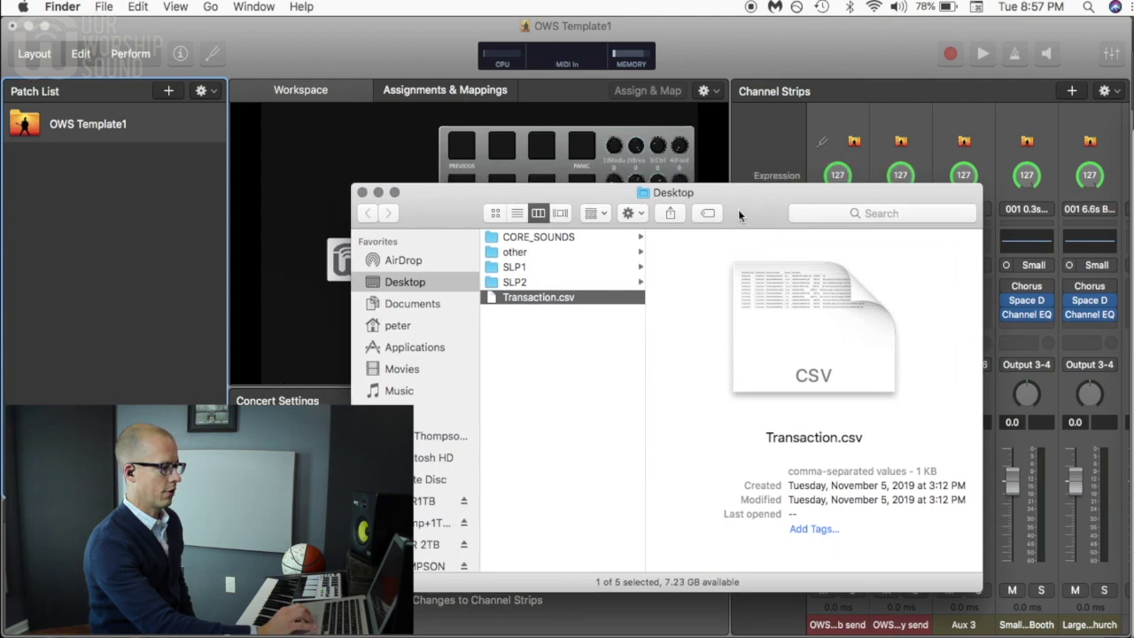
click(546, 238)
text(pi)
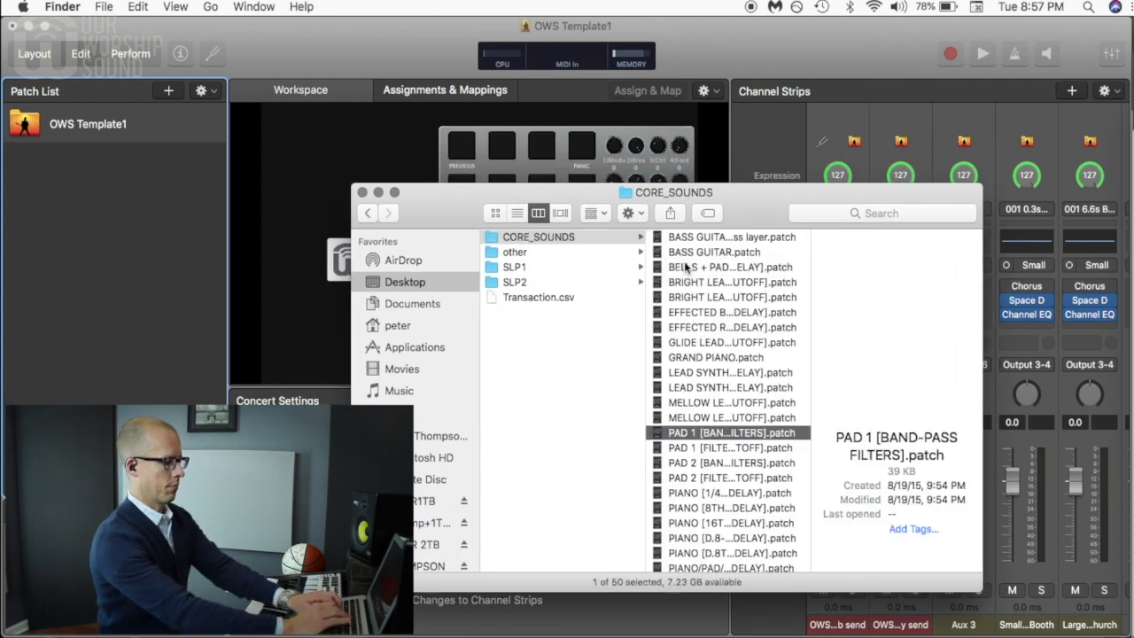
click(688, 509)
drag(688, 509, 106, 212)
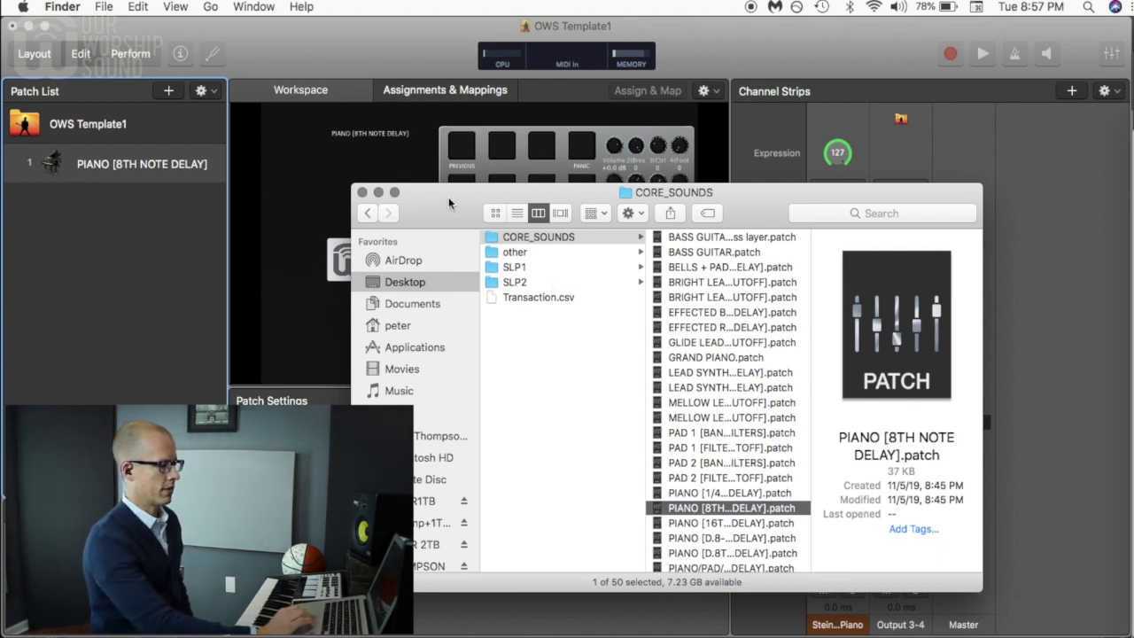
- Add RHODES DELAY LAYER from CORE_SOUNDS as the second patch
mouse_move(448, 197)
mouse_down()
mouse_move(434, 179)
mouse_move(434, 192)
mouse_up()
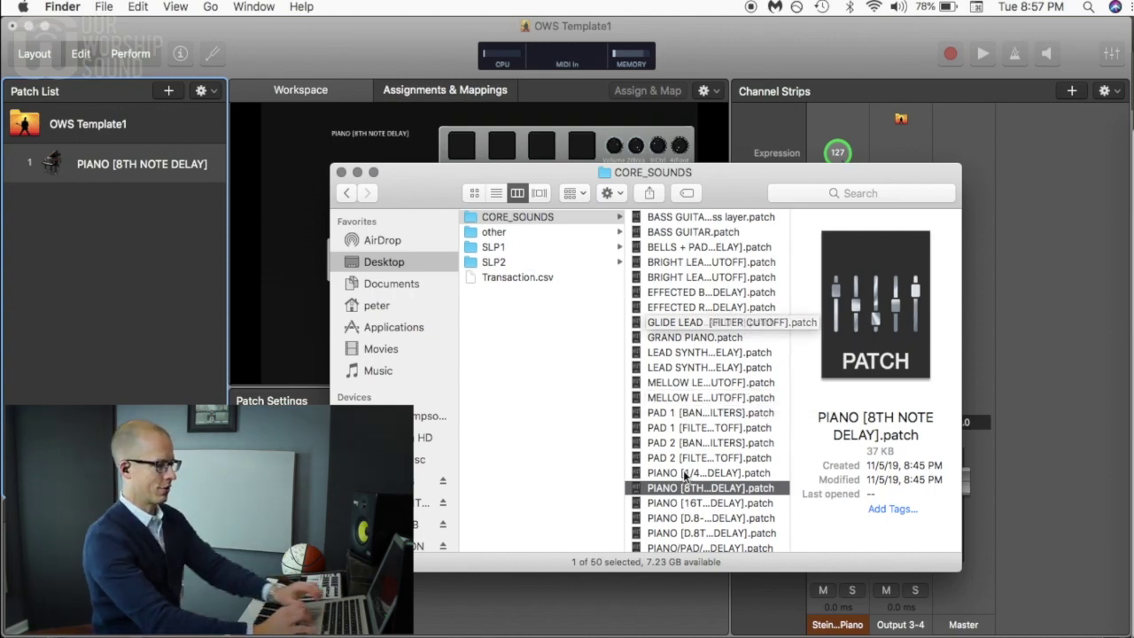
key(r)
scroll(683, 496, down, 5)
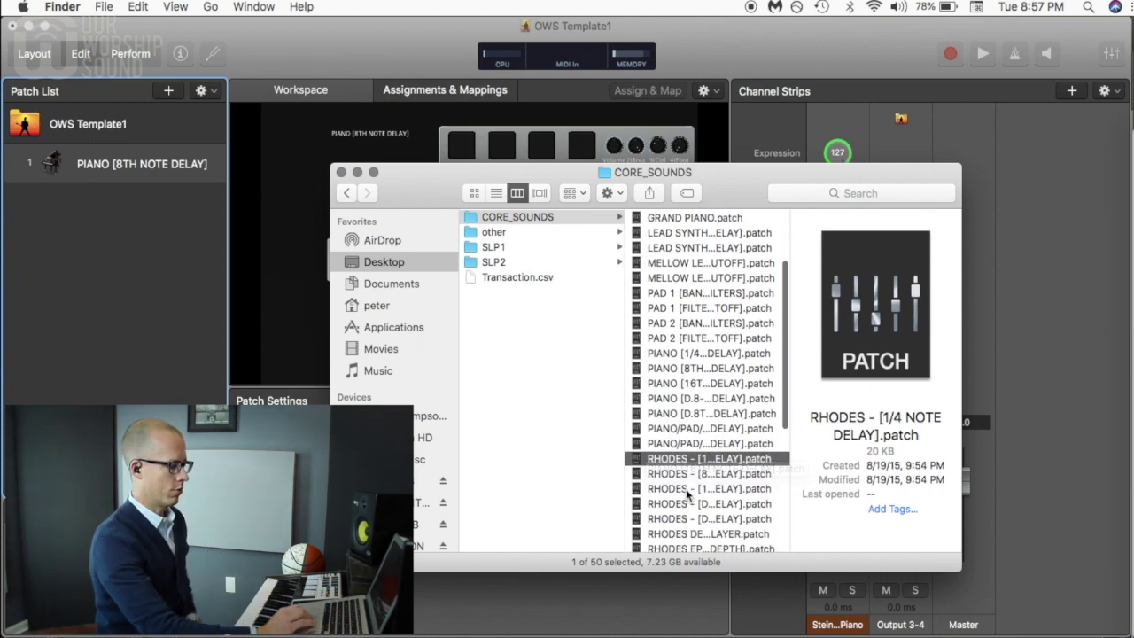
click(687, 494)
drag(686, 493, 158, 186)
- Audition PIANO [8TH NOTE DELAY] and RHODES DELAY LAYER by switching between them
click(265, 61)
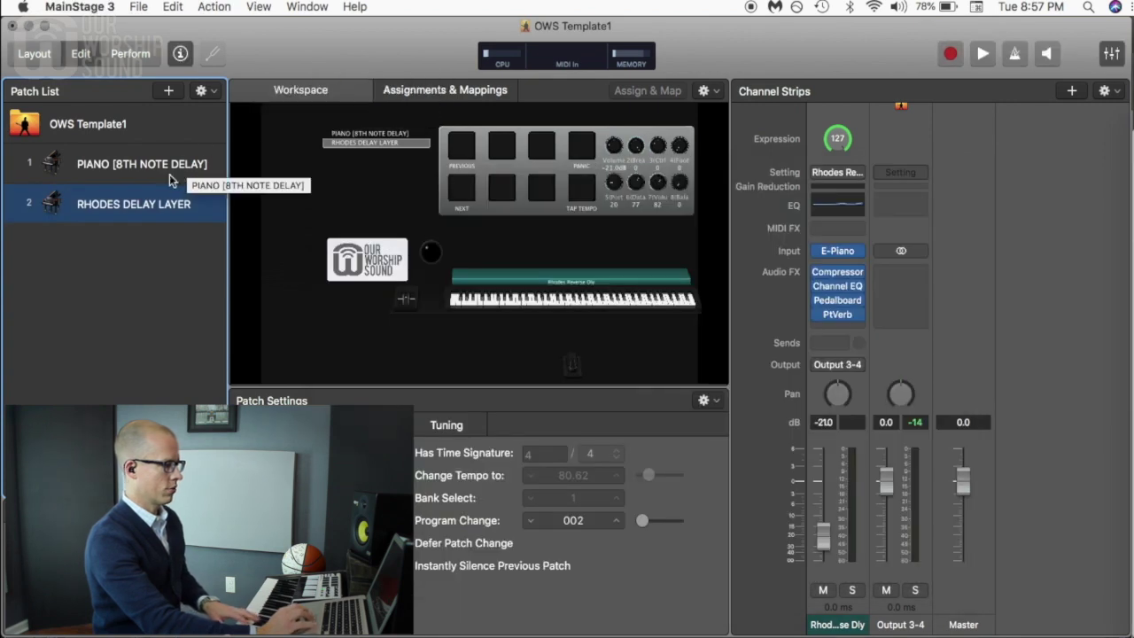
click(154, 168)
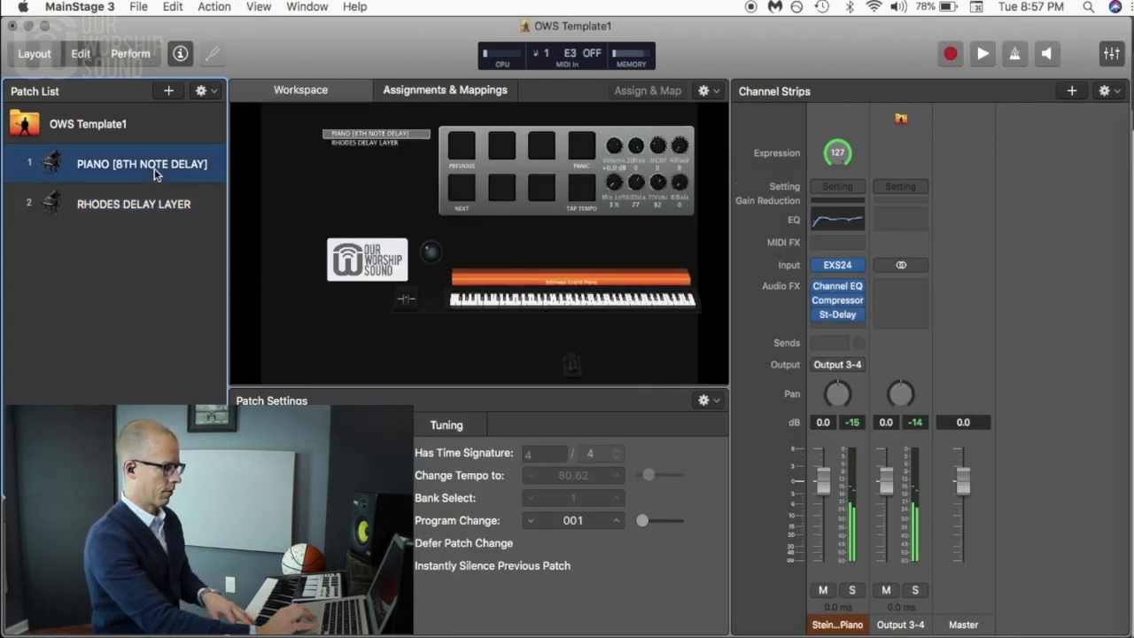
click(127, 201)
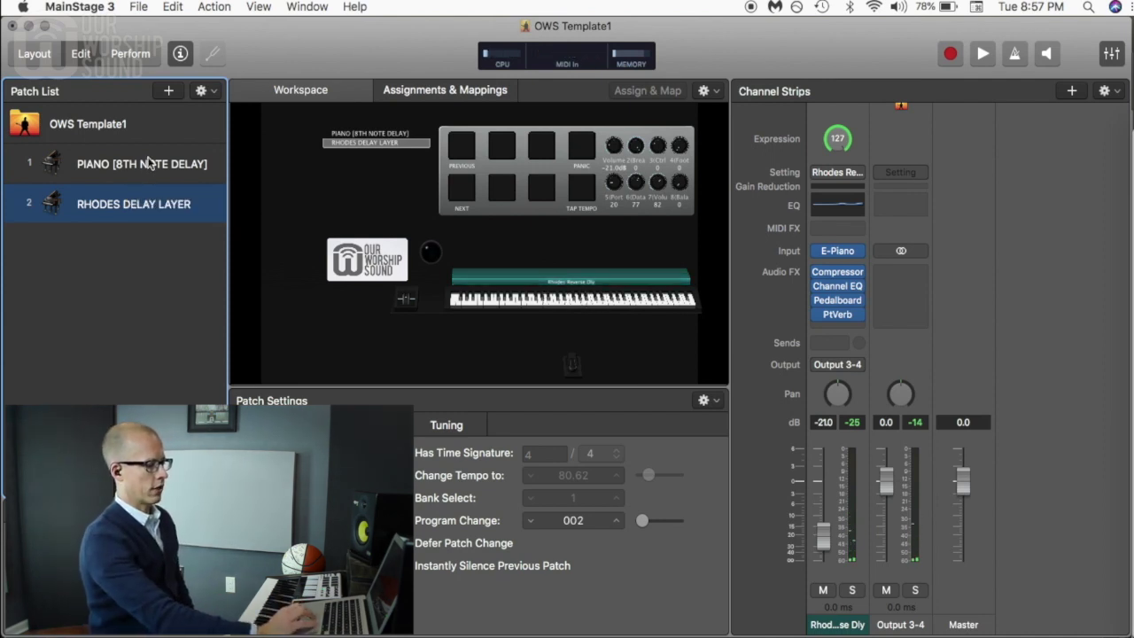
key(Up)
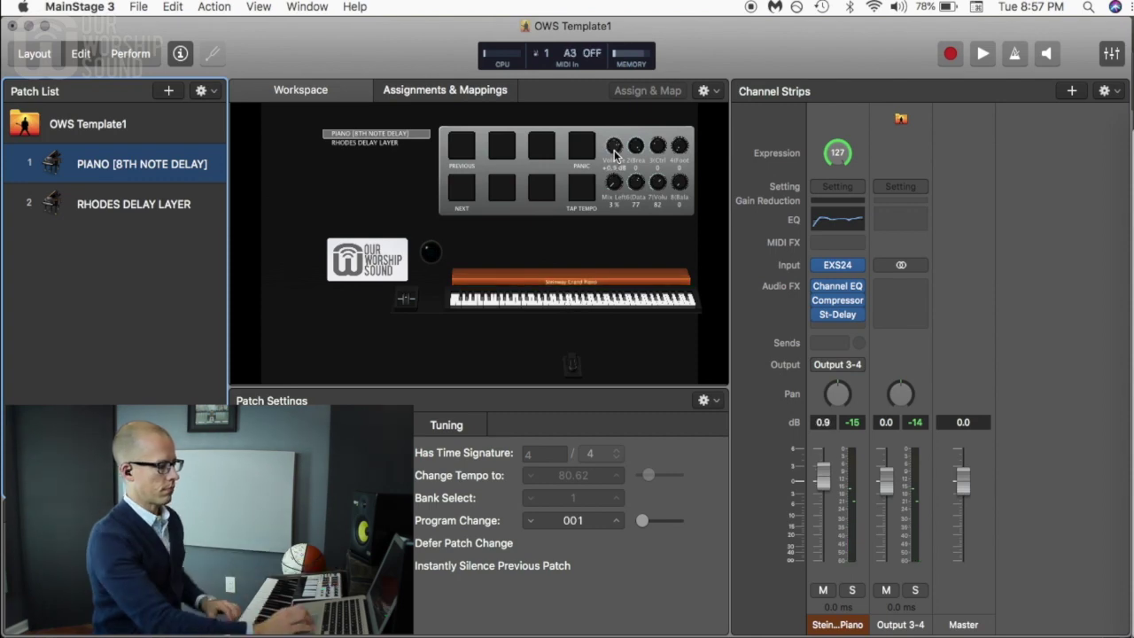
click(142, 207)
click(161, 161)
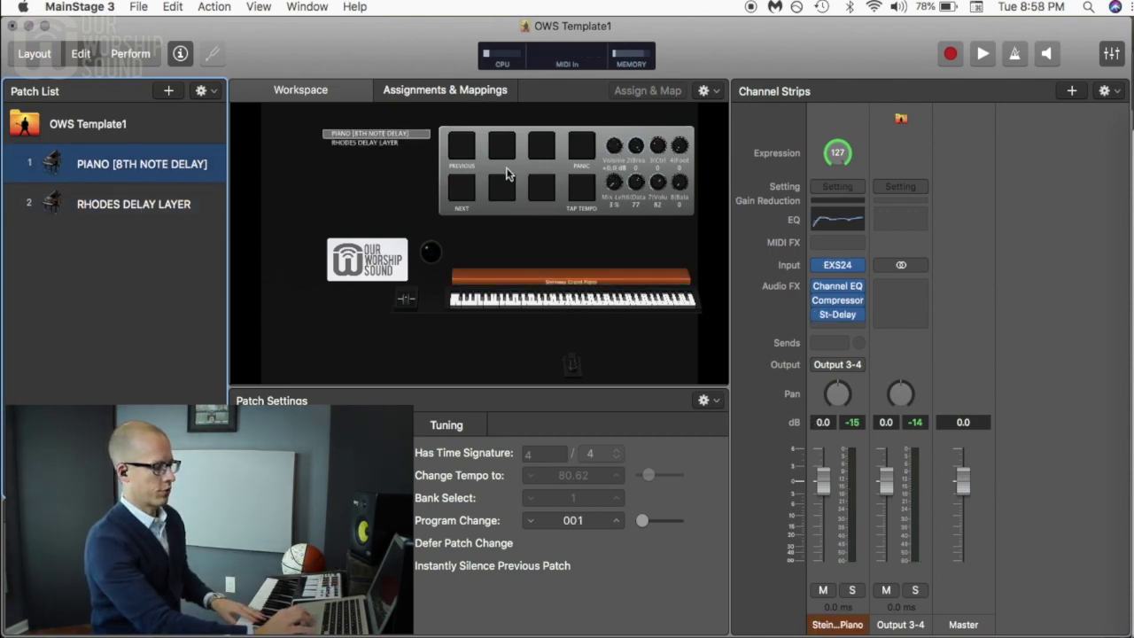
- Unmap Volume from the RHODES DELAY LAYER patch's first screen knob
click(613, 185)
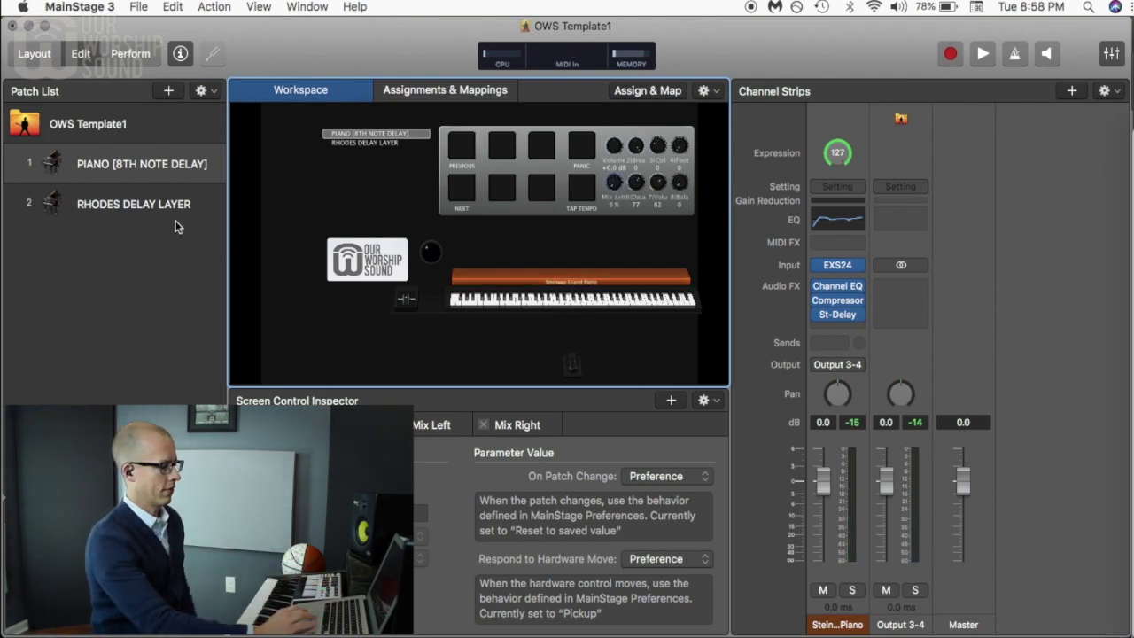
click(153, 208)
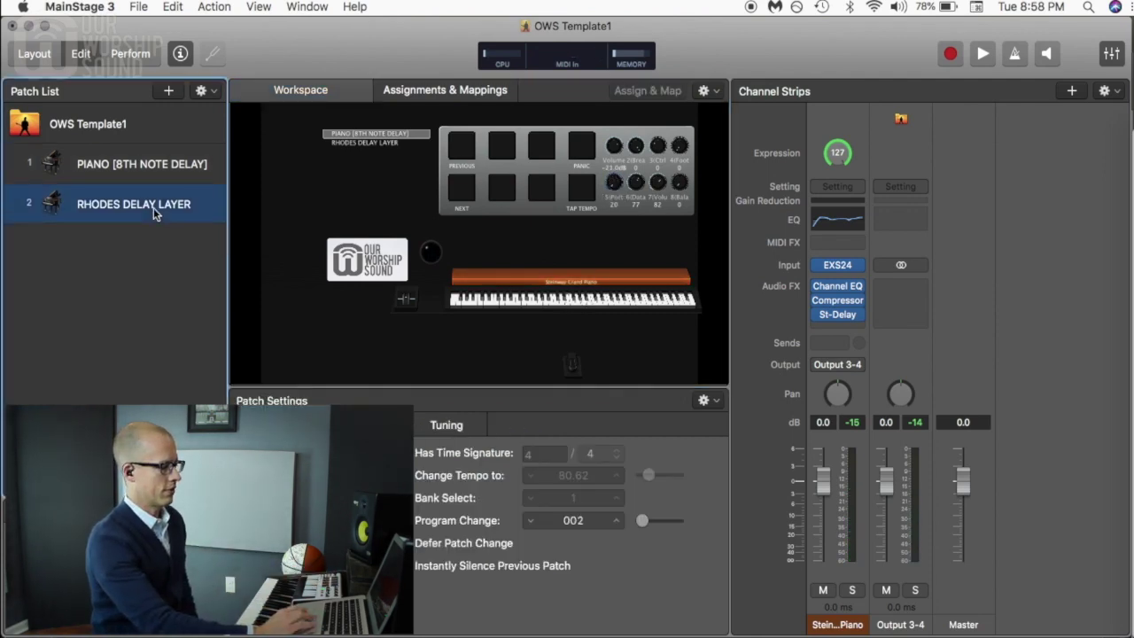
click(613, 146)
click(419, 428)
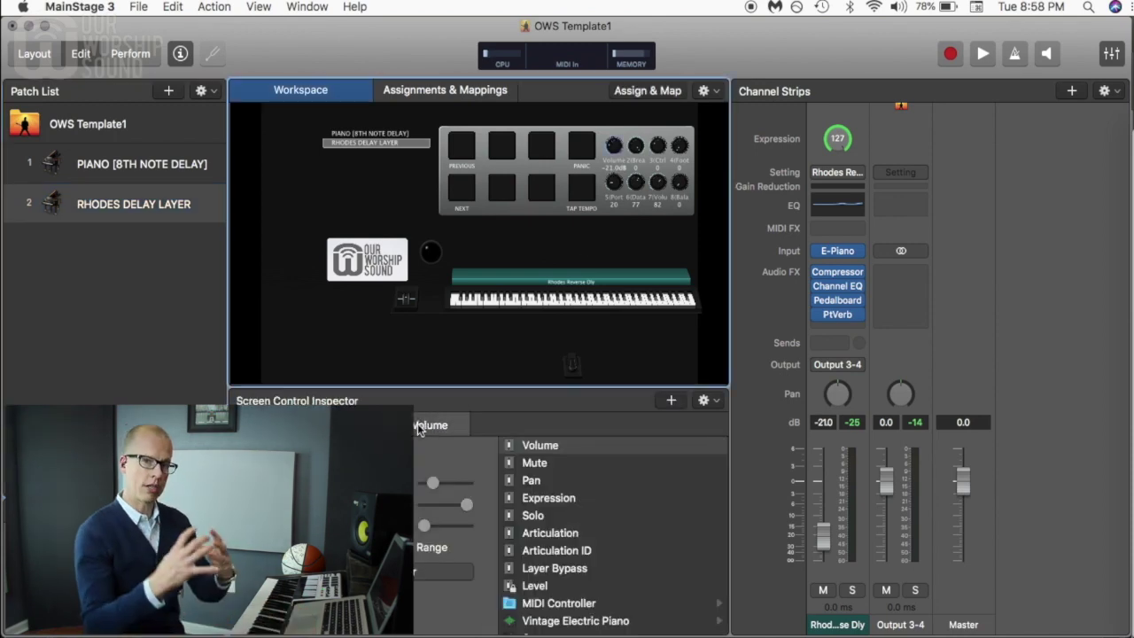
key(Delete)
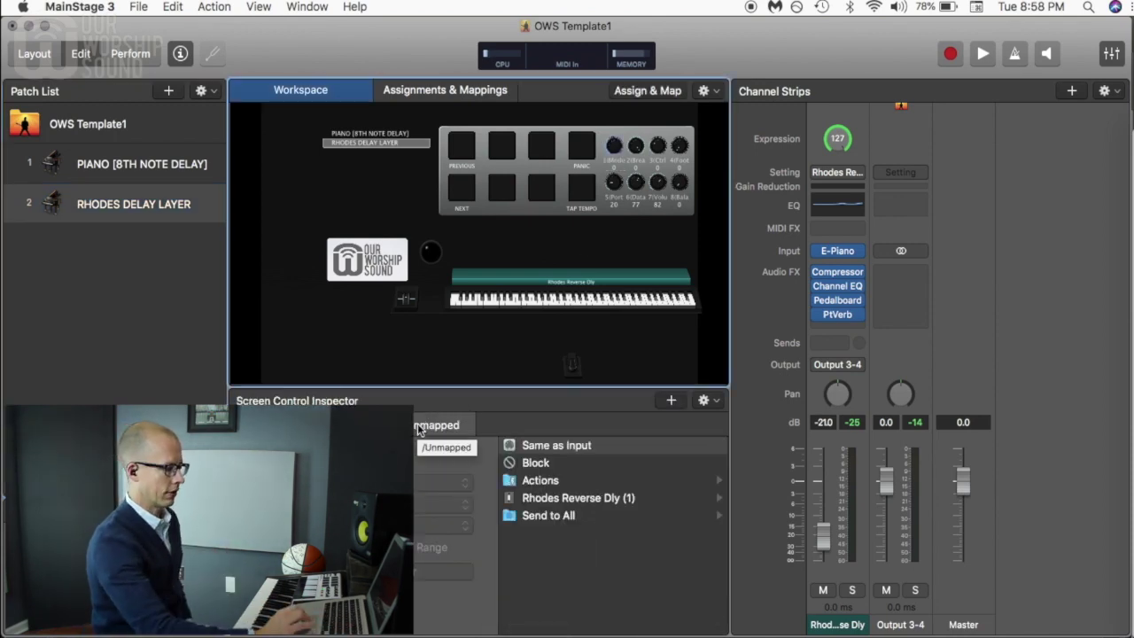
click(141, 213)
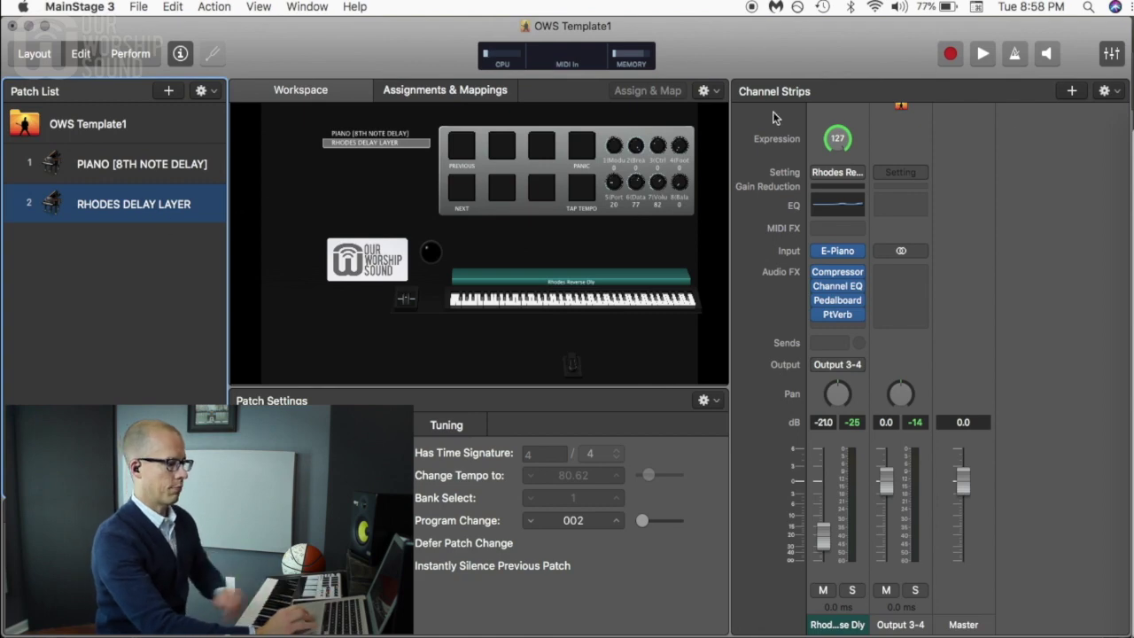
- Add Pad Angley from SLP2 > 02 PADS to the Patch List
click(1127, 144)
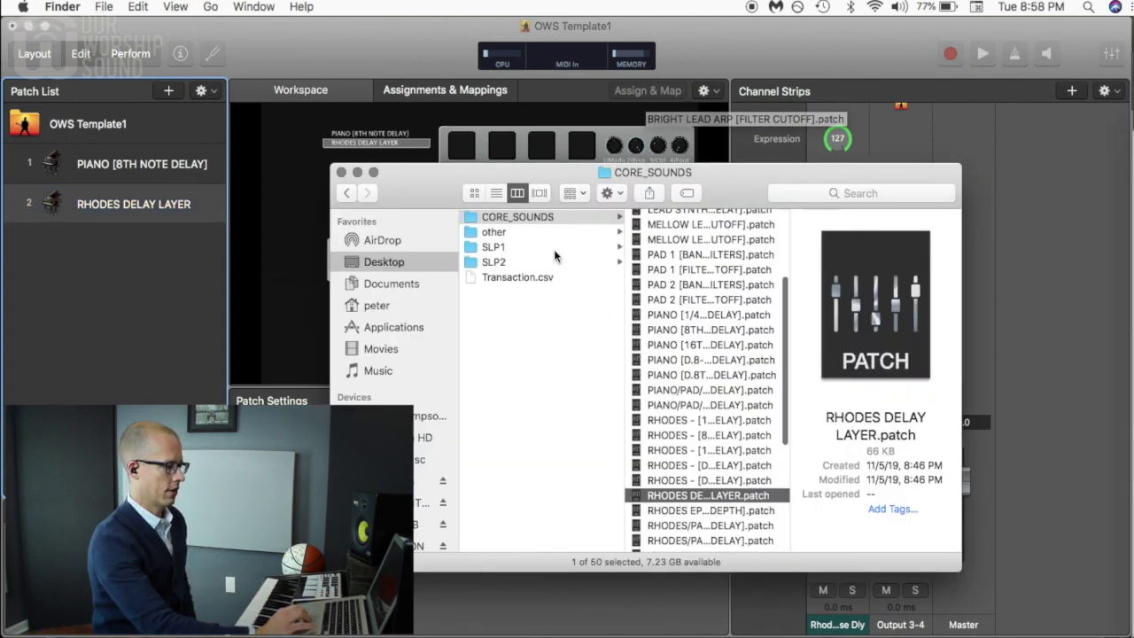
click(514, 262)
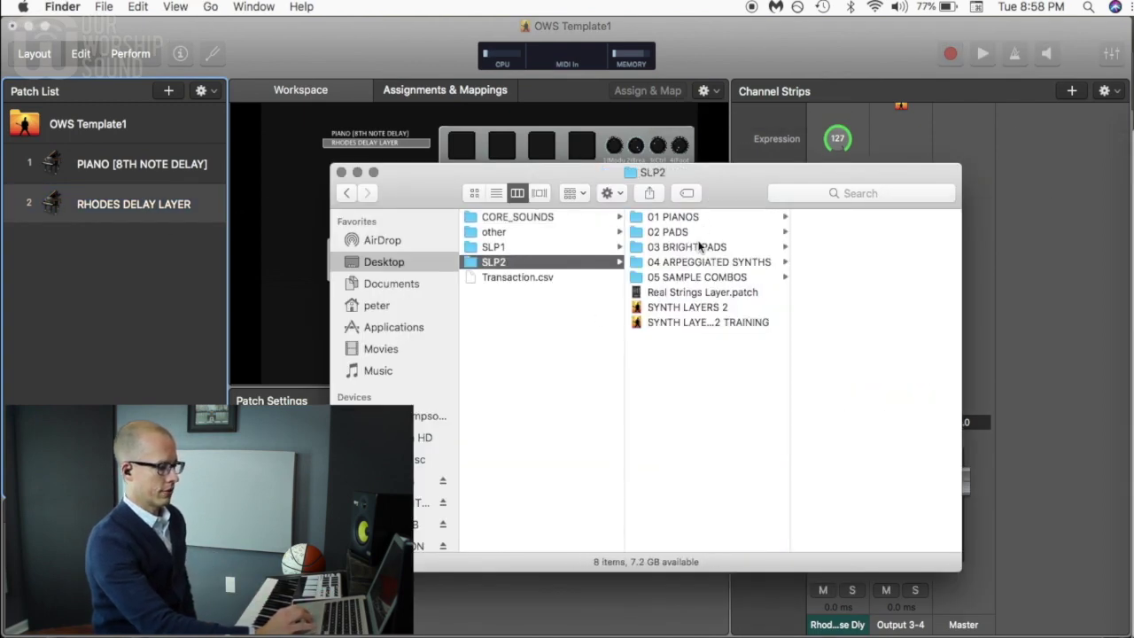
click(703, 250)
click(693, 232)
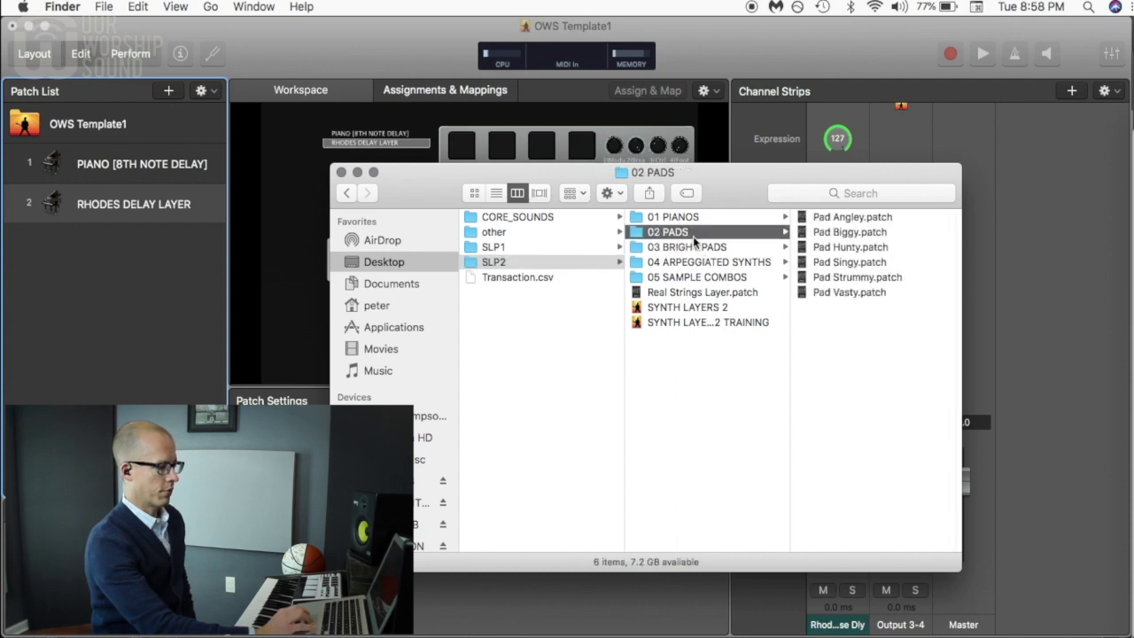
click(822, 220)
drag(736, 221, 134, 197)
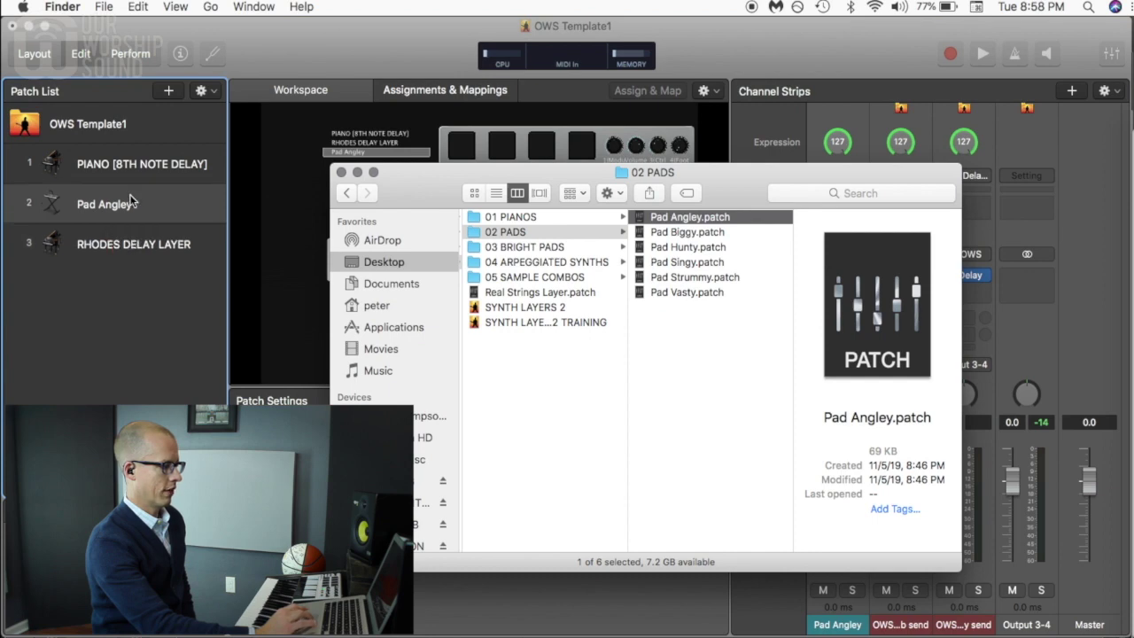
- Add Bright Highsy and Arp Dropsy as patches 4 and 5, then a new empty patch
click(544, 247)
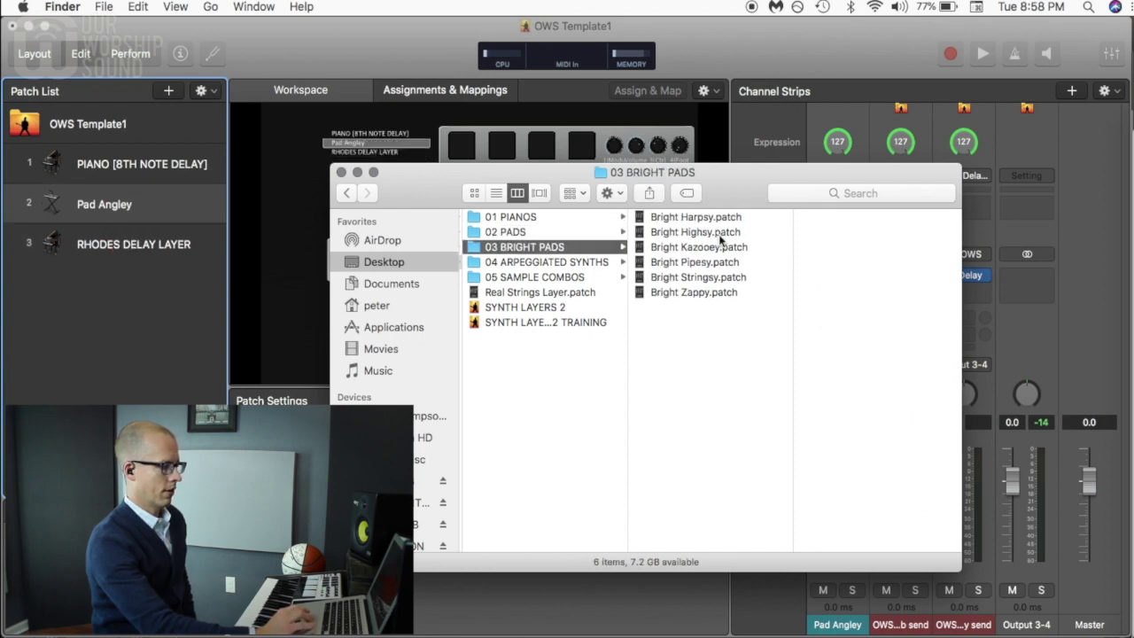
click(696, 232)
drag(691, 237, 119, 292)
click(558, 263)
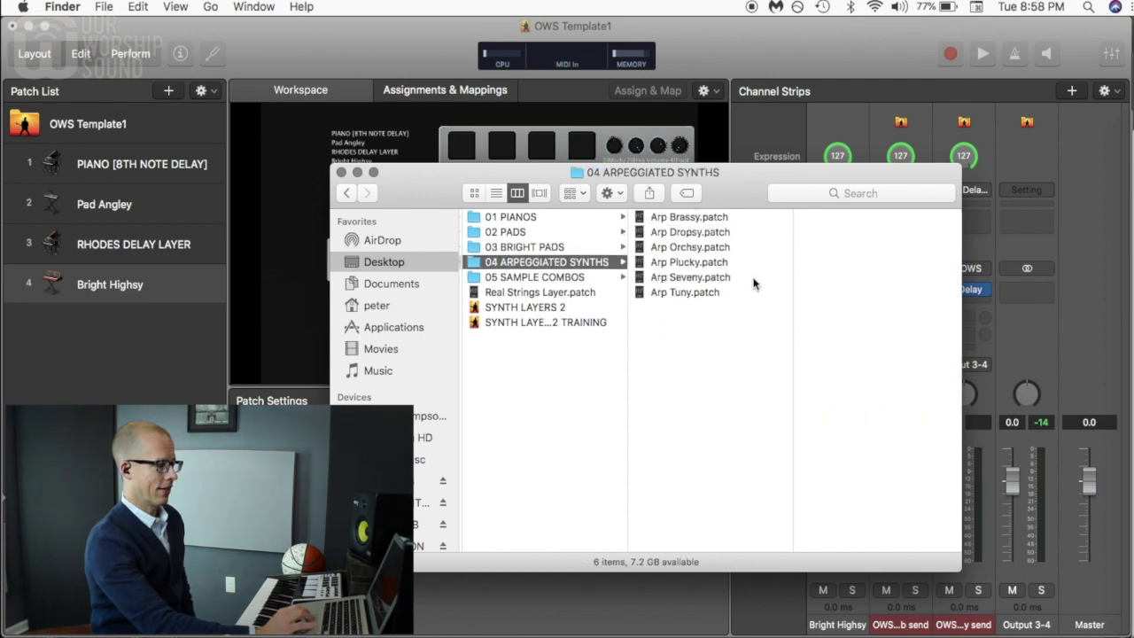
click(690, 232)
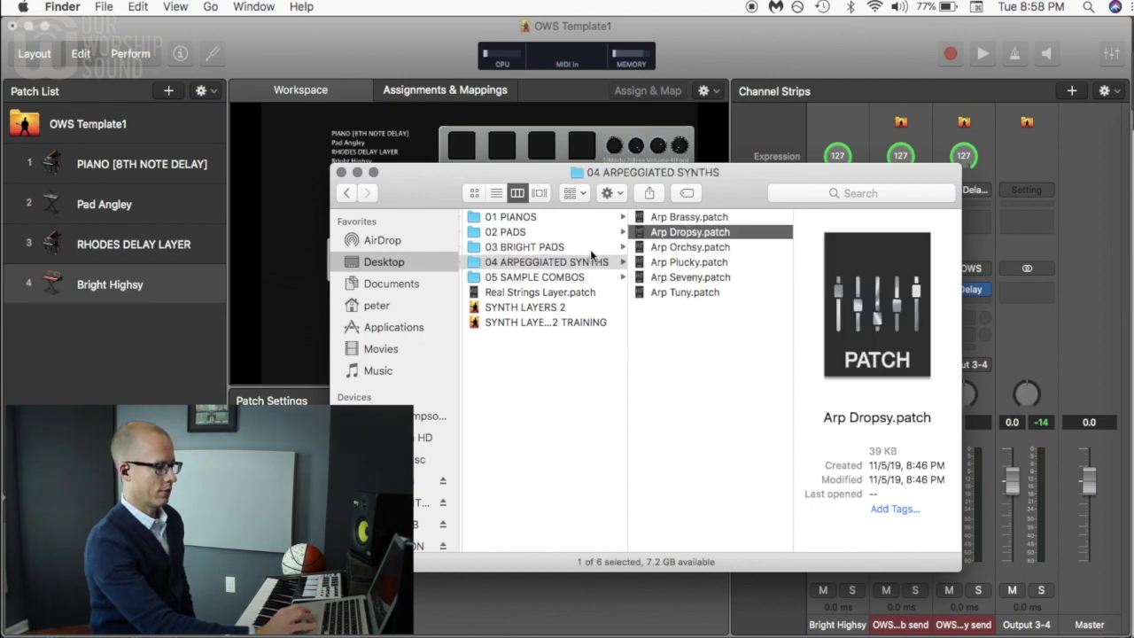
drag(656, 233, 109, 329)
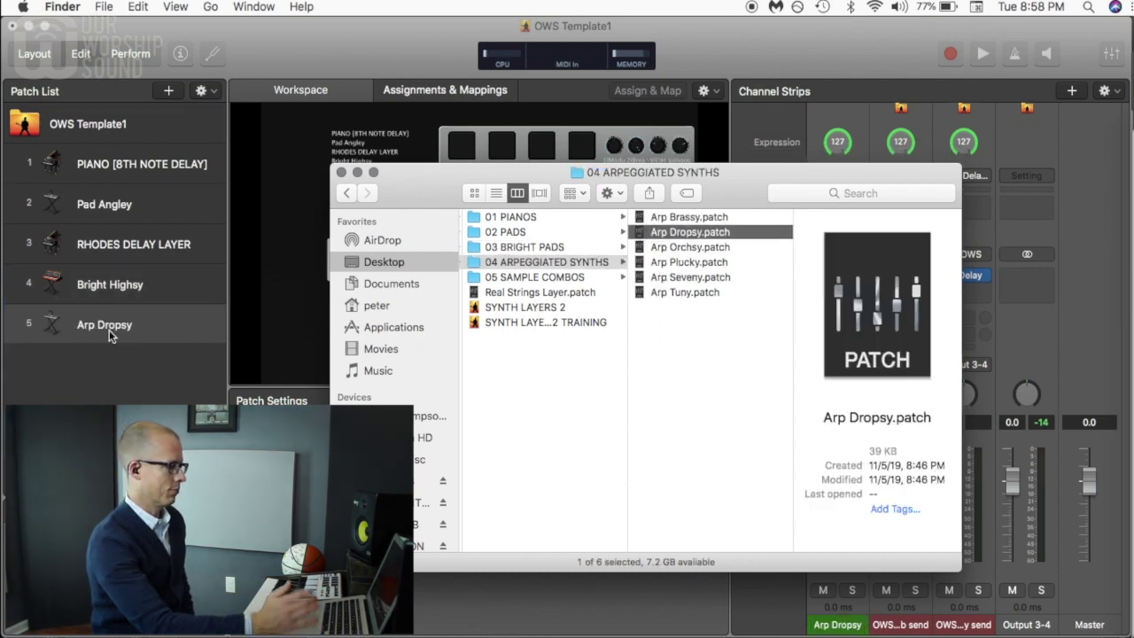
click(115, 324)
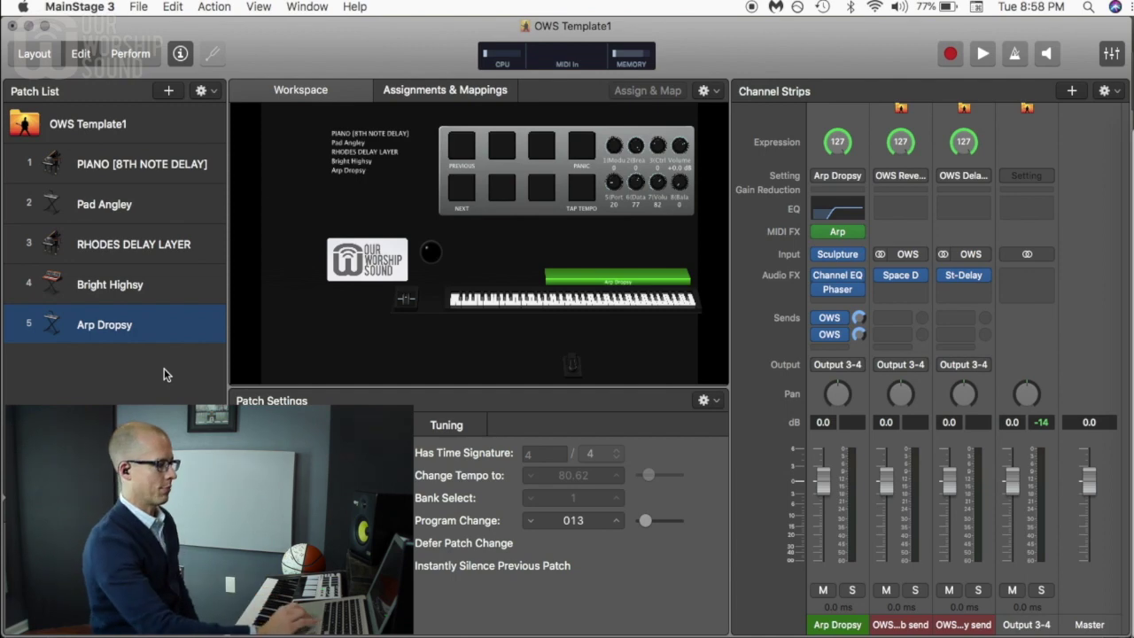
click(169, 91)
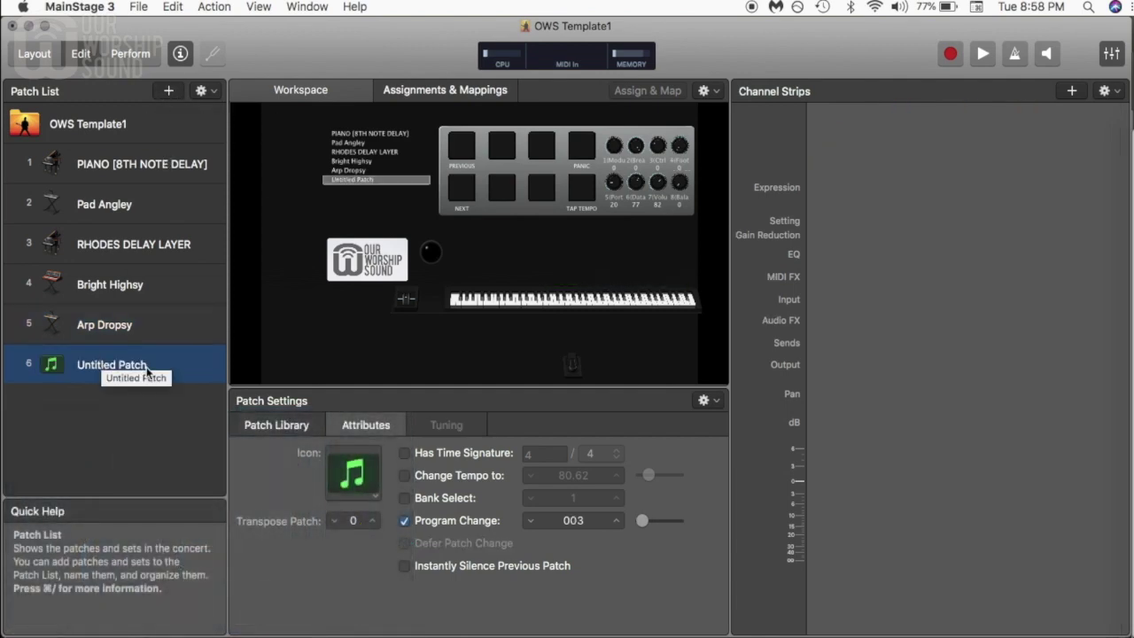
- Load Instrument > Orchestral > Strings > Basses from the Patch Library into the Untitled Patch
click(269, 417)
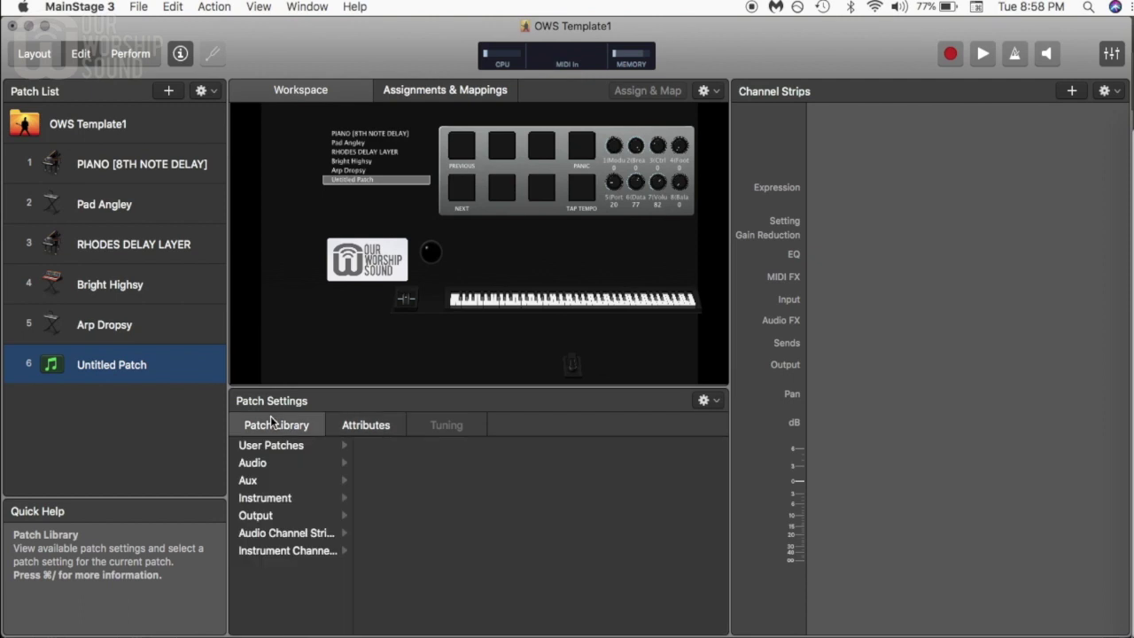
click(285, 501)
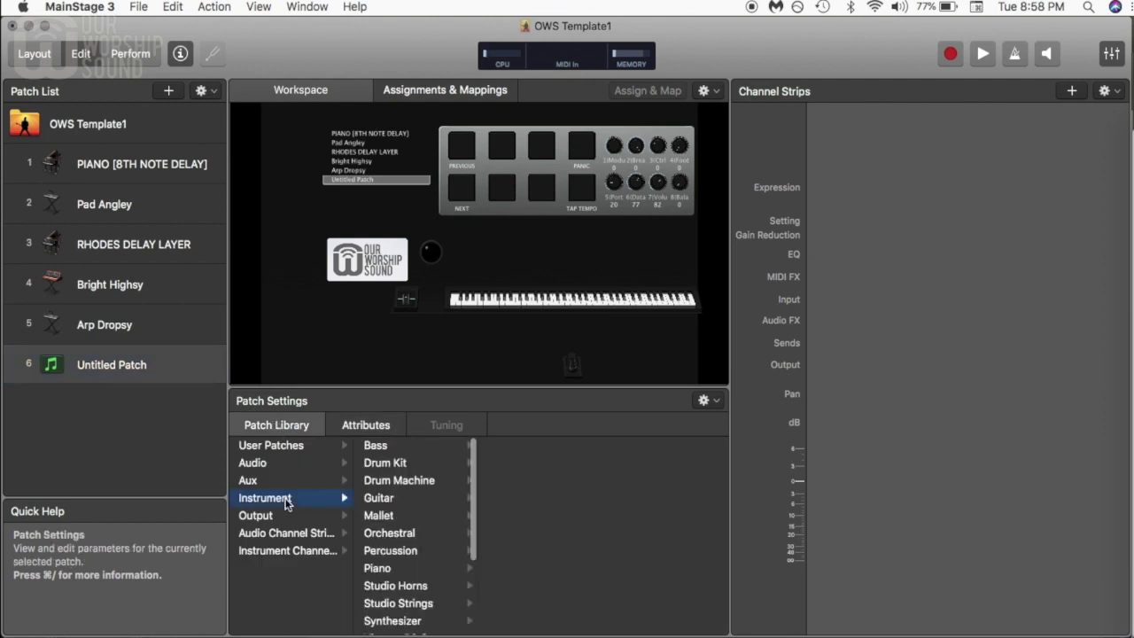
click(387, 535)
click(502, 553)
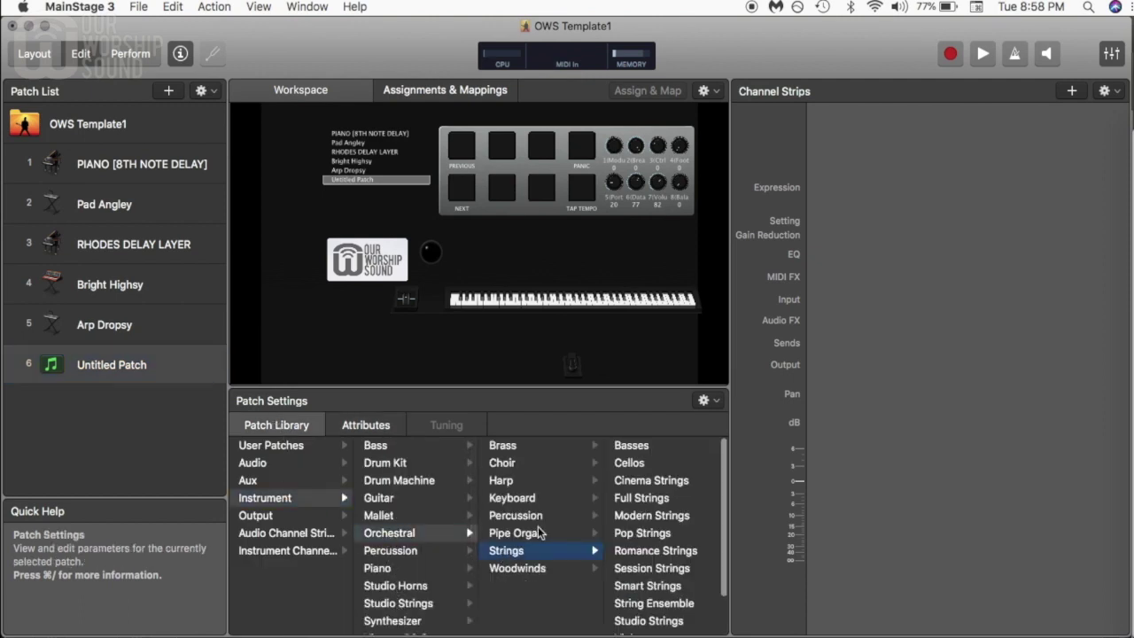
click(625, 445)
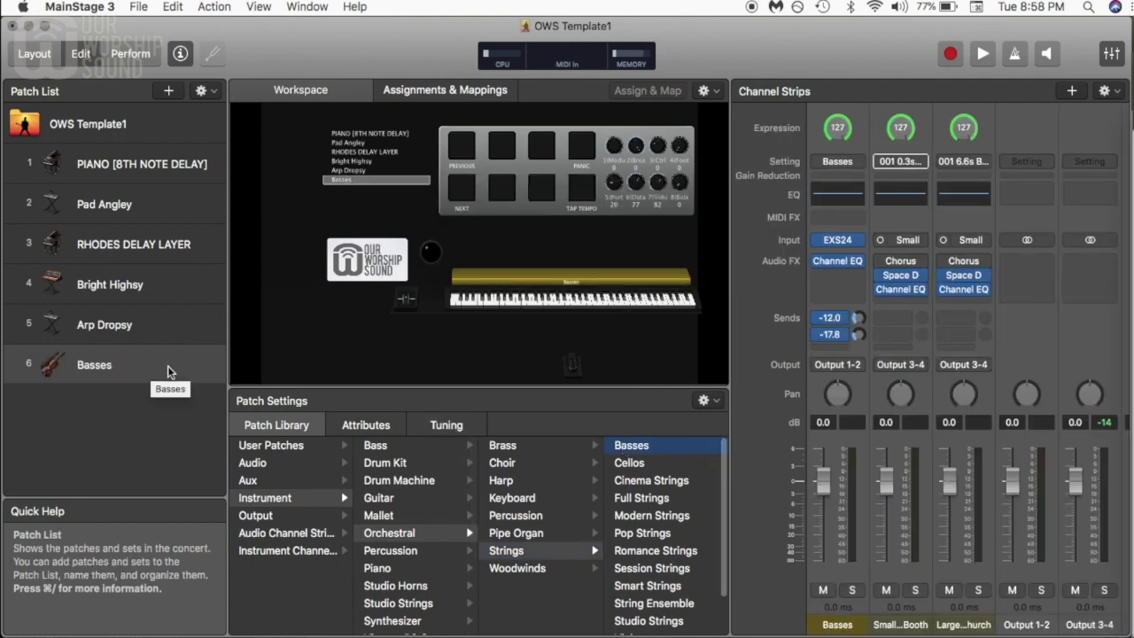
- Lower the Basses fader to -8.2 dB and route its output to Output 3-4
drag(823, 481, 823, 493)
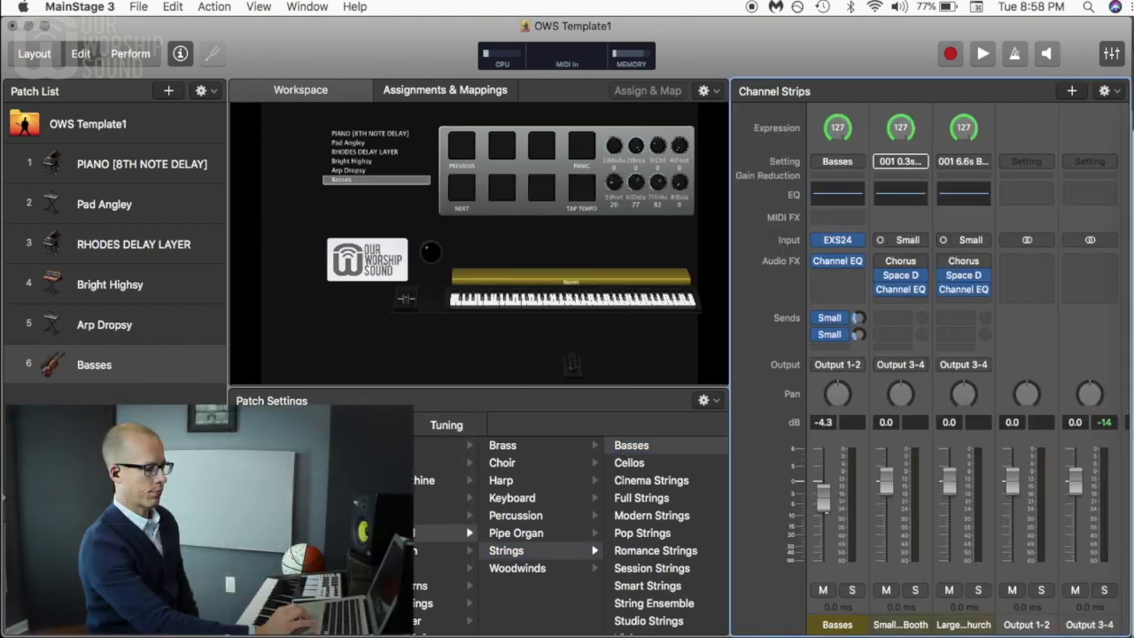
click(837, 364)
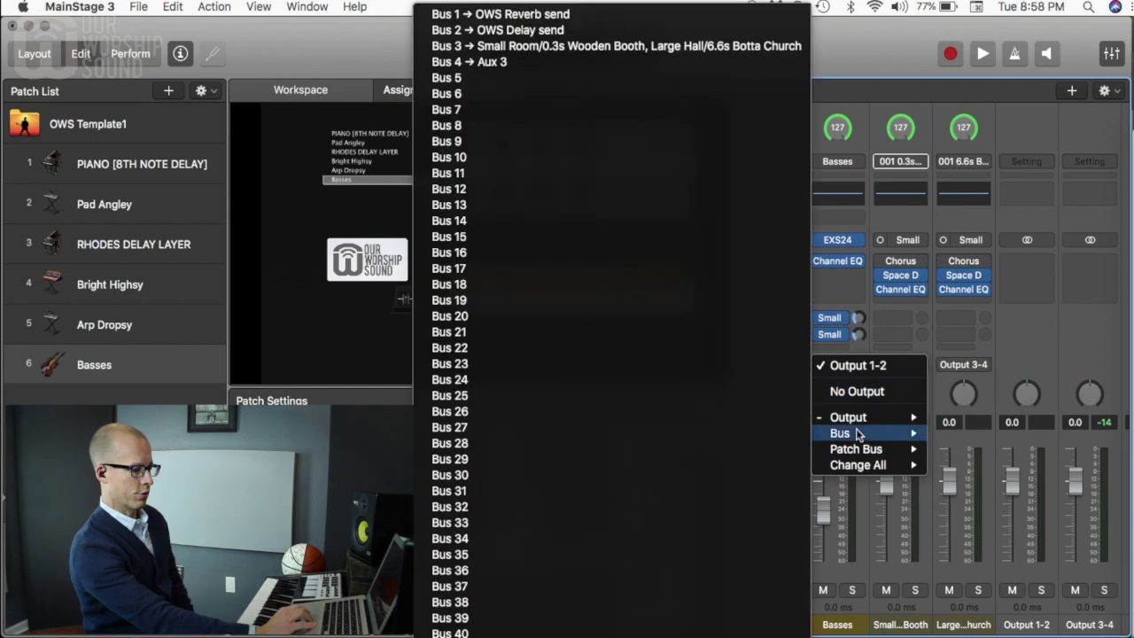
mouse_move(856, 471)
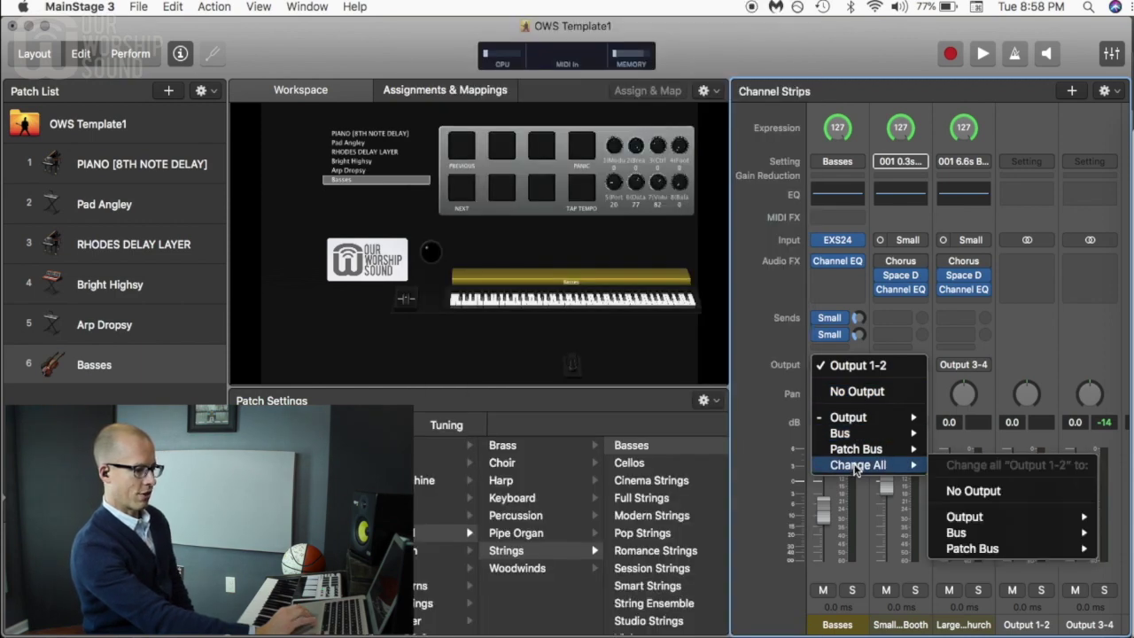
mouse_move(877, 418)
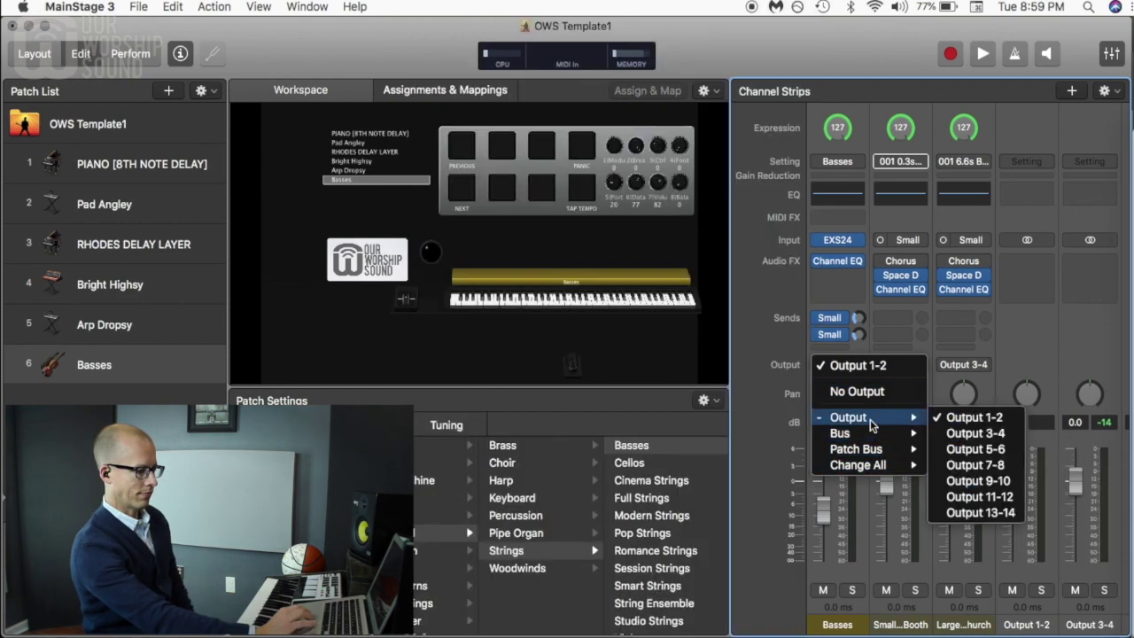
click(955, 436)
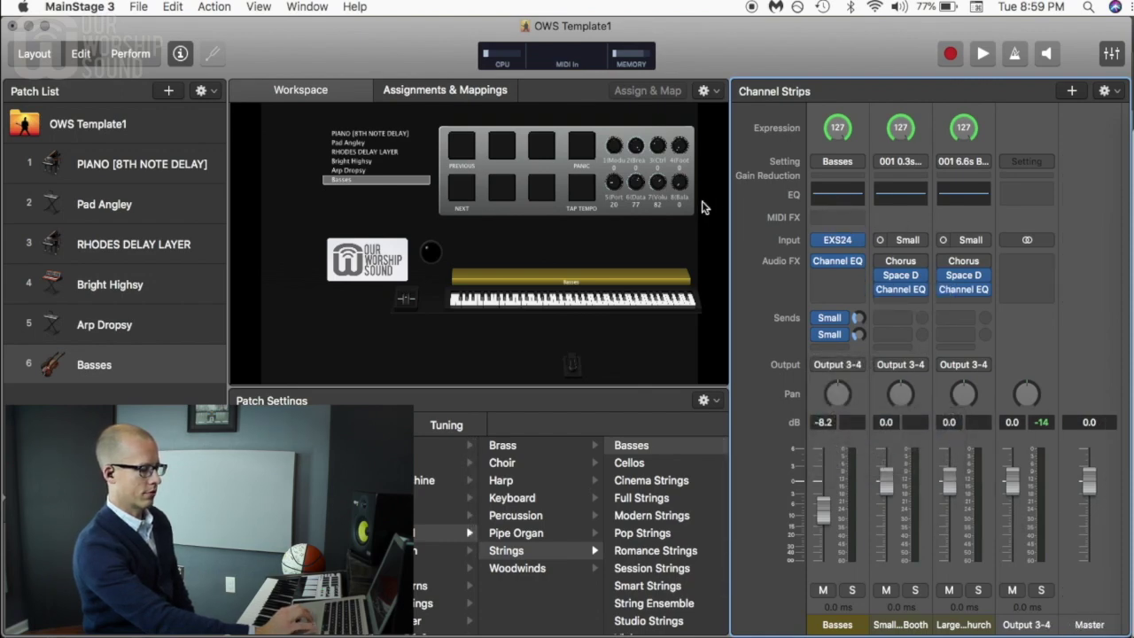
- Set the Basses Channel EQ high shelf to 800 Hz with about -23 dB gain
click(832, 202)
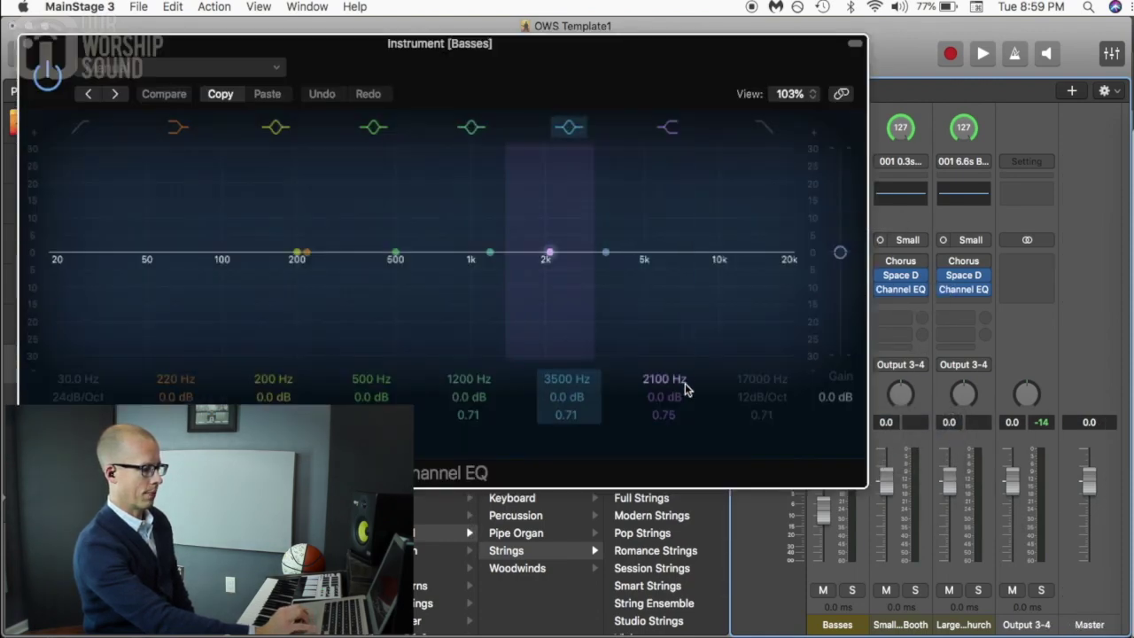
drag(685, 388, 684, 465)
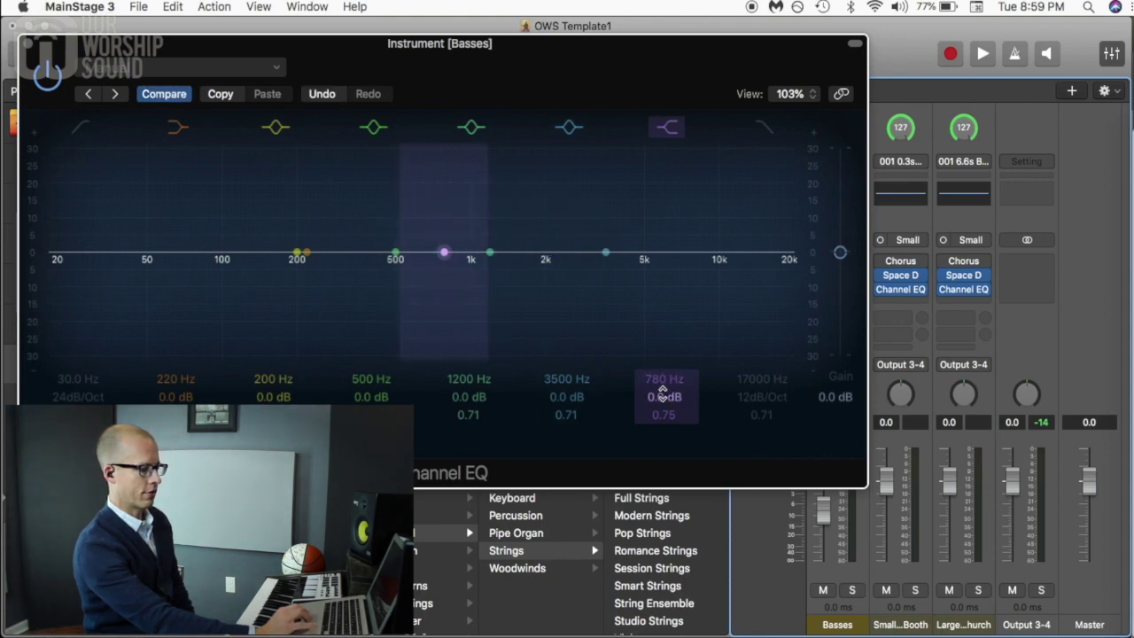
drag(662, 399, 663, 461)
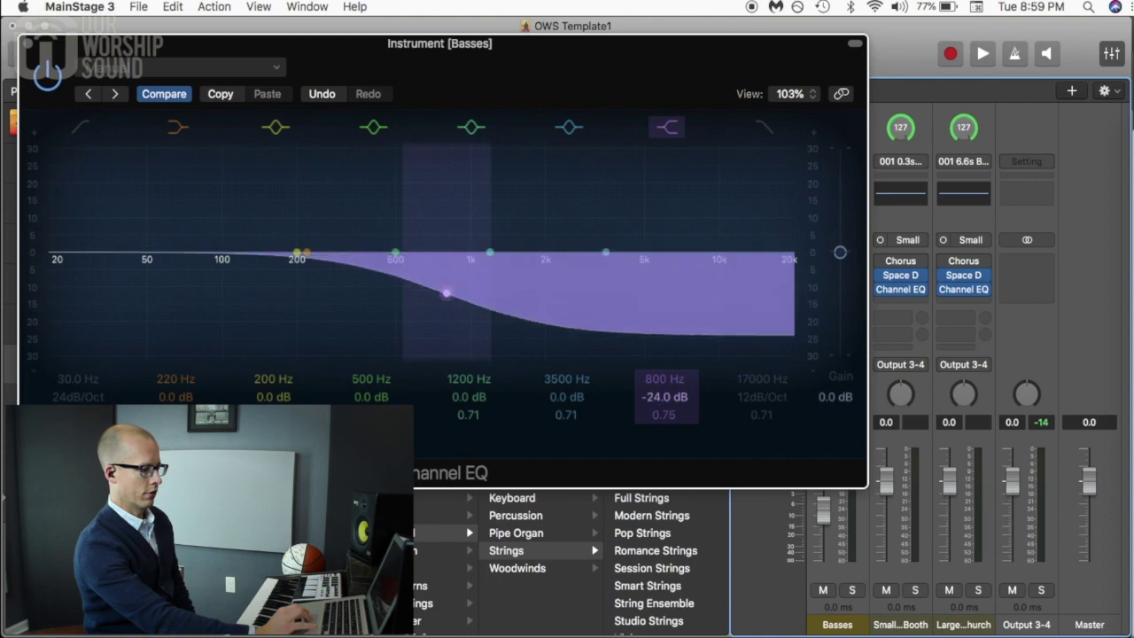
drag(665, 397, 664, 394)
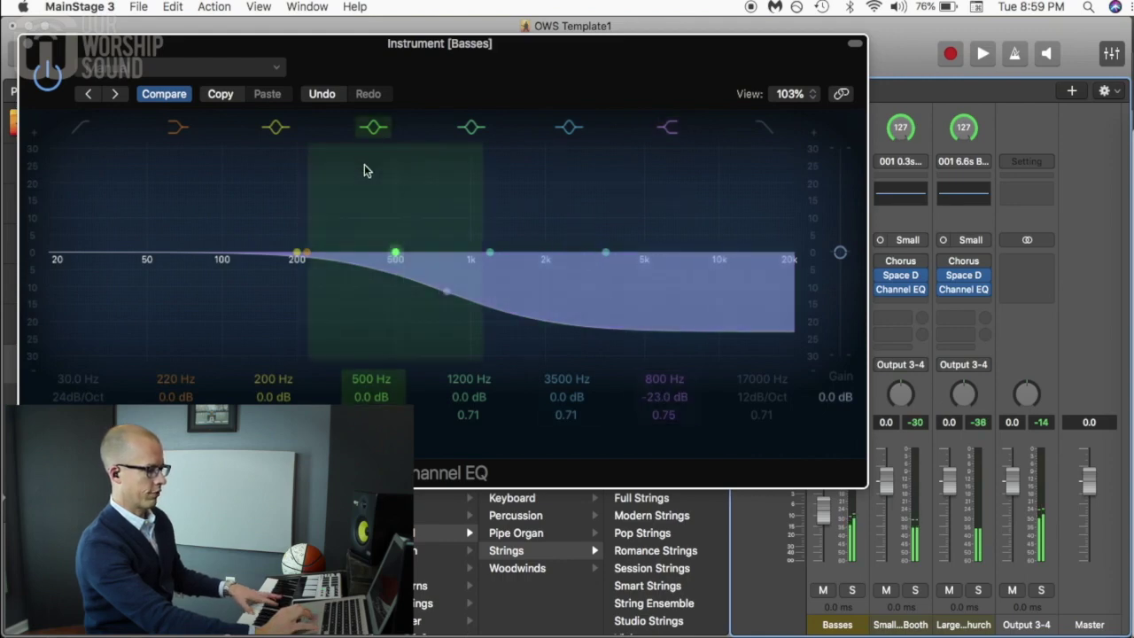
click(48, 65)
- Set the Basses layer's high key to B1 using High Key Learn in the Layer Editor
click(29, 46)
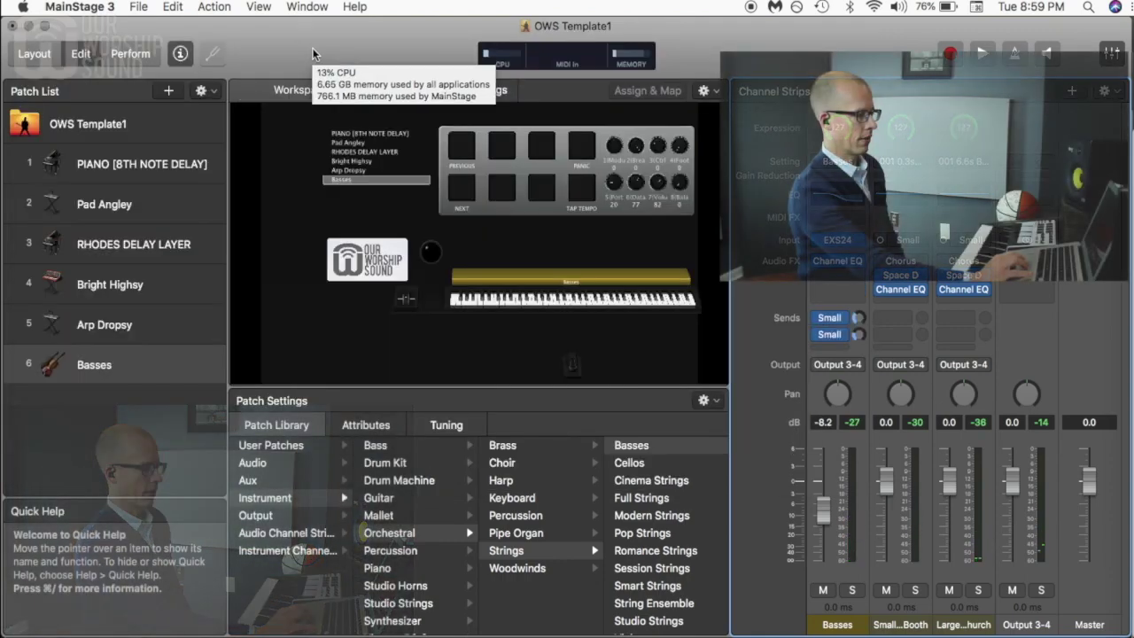
click(831, 617)
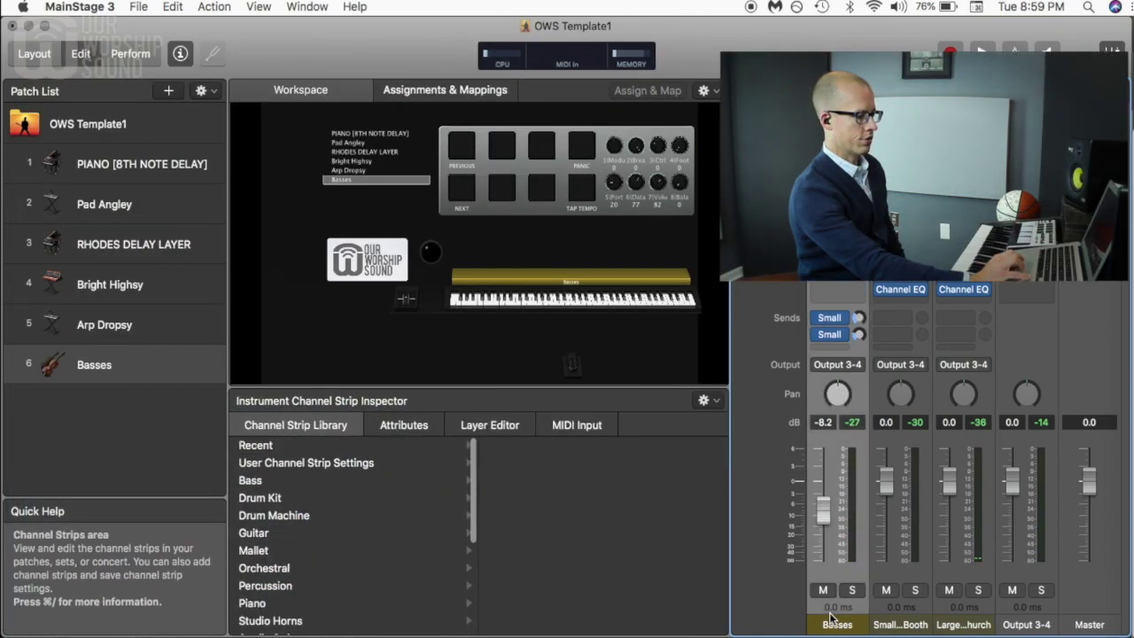
click(484, 429)
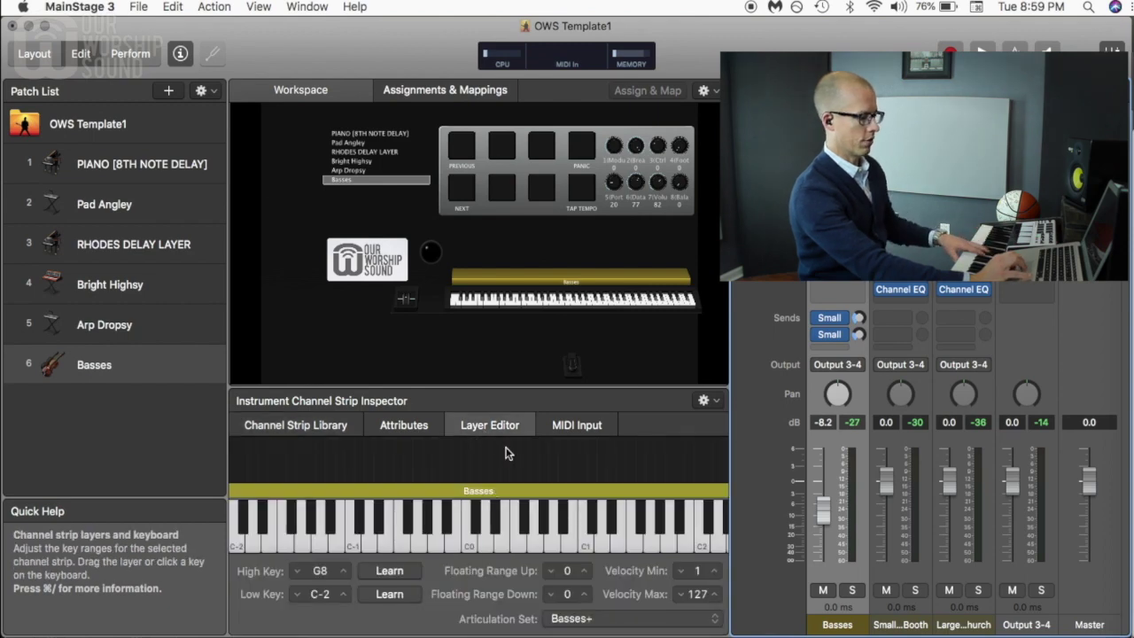
click(387, 574)
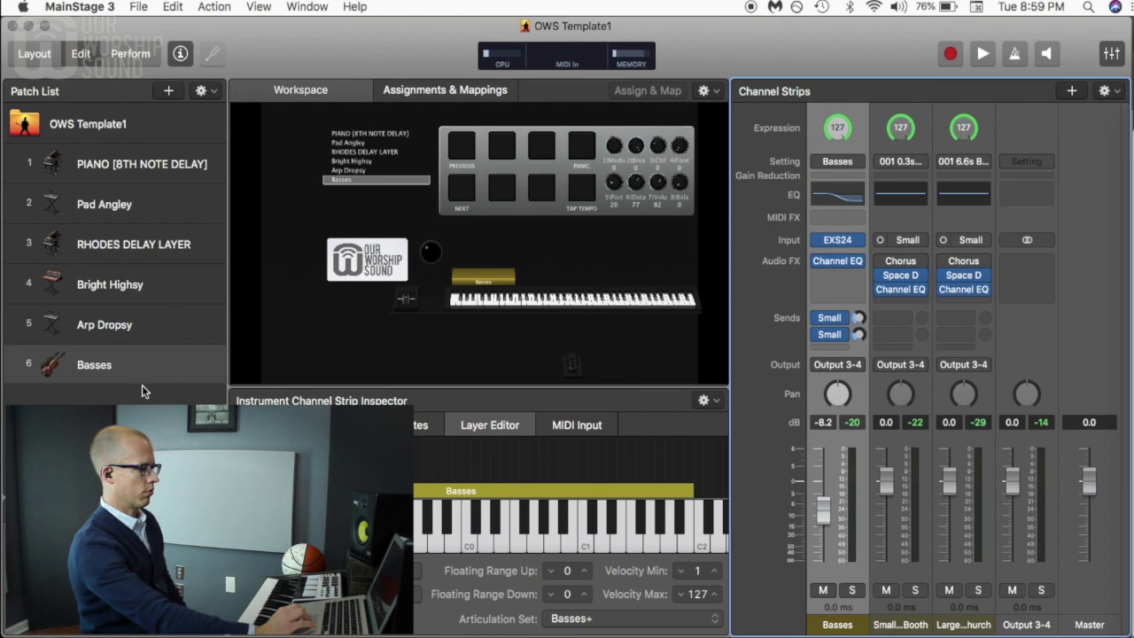
drag(140, 372, 114, 247)
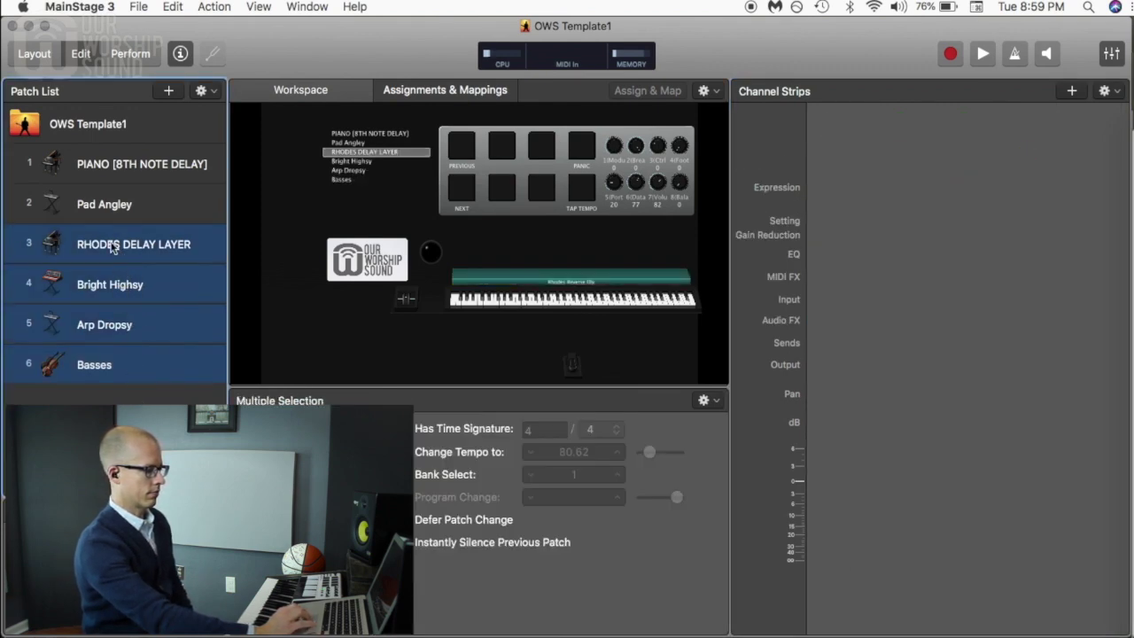
- Combine the selected patches via New Patch from Selected Patches and name it ENDLESS - LOUD
click(206, 93)
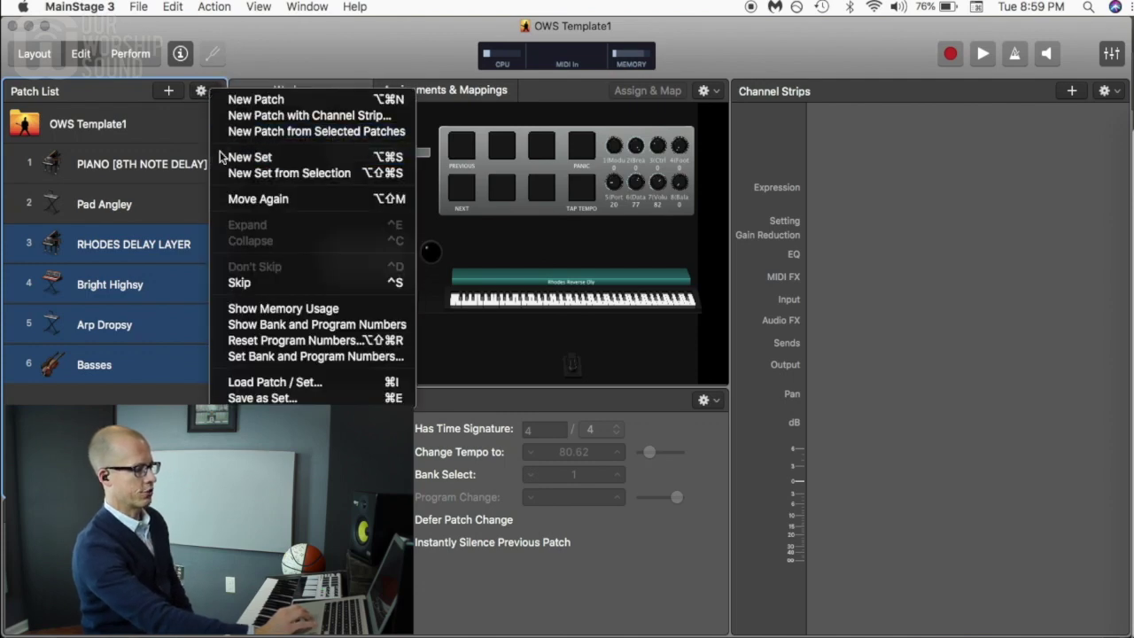
click(277, 133)
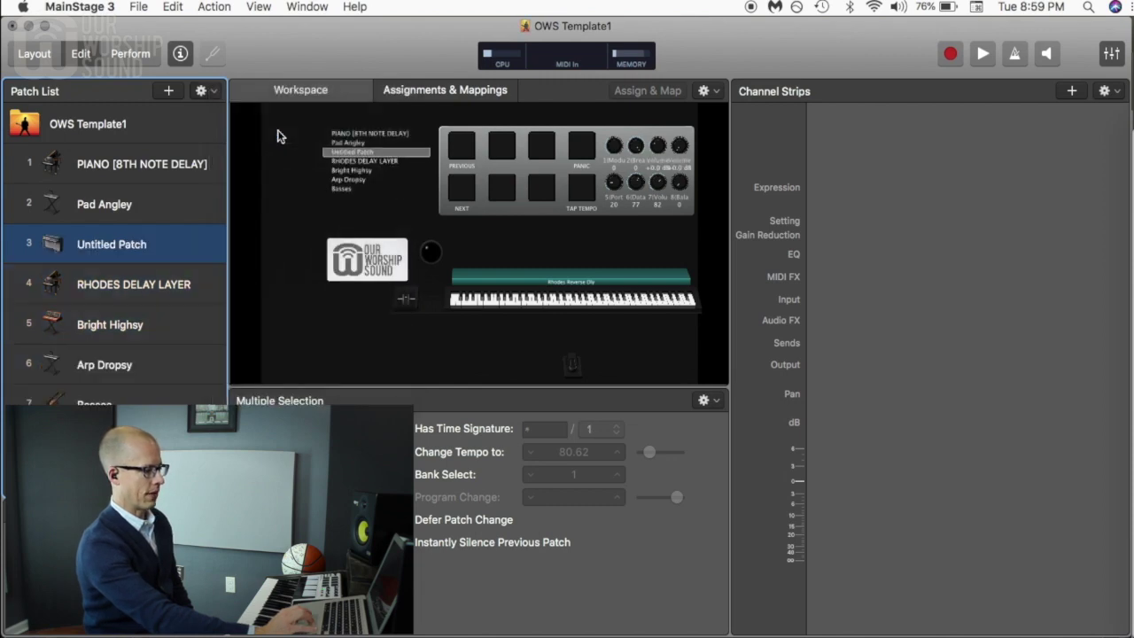
double_click(126, 246)
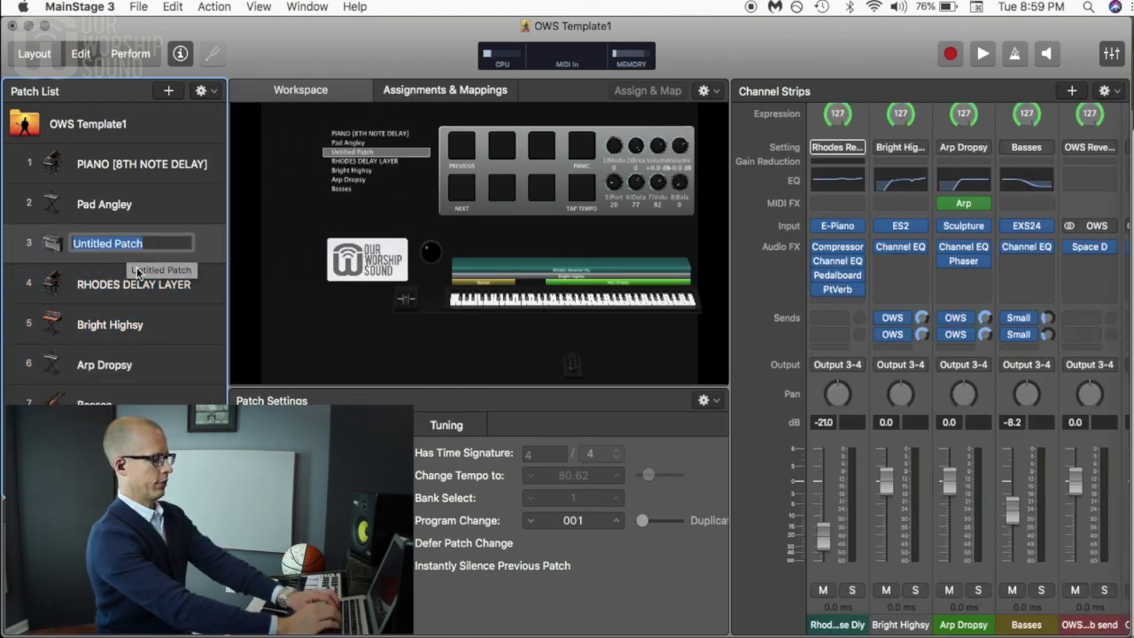
text(ENDLESS )
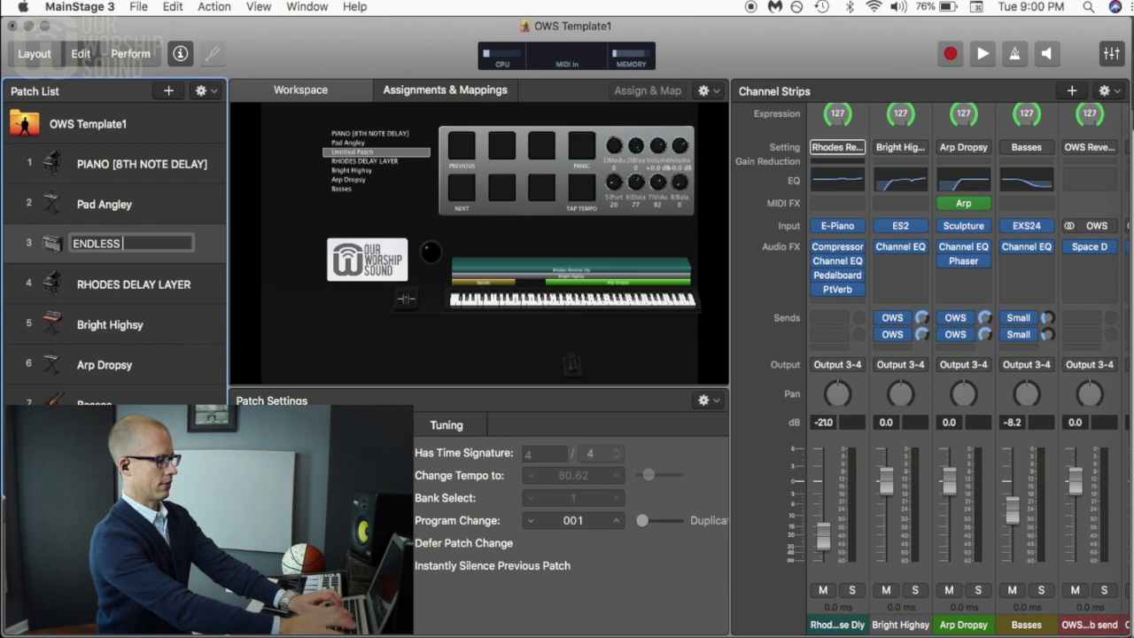
text(- LOUD)
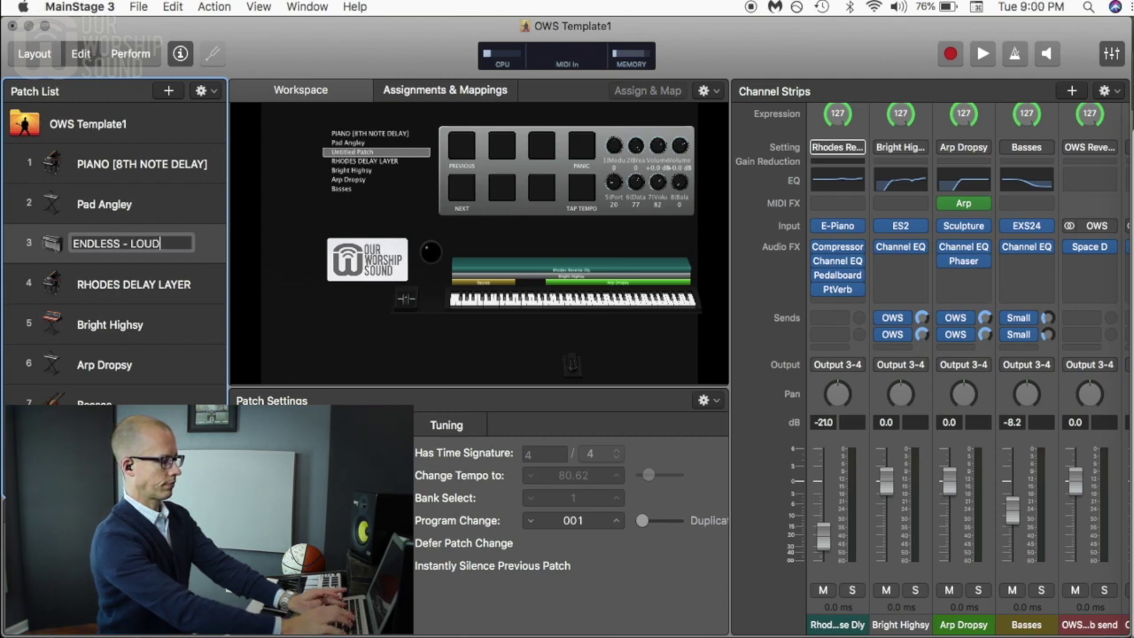
key(Return)
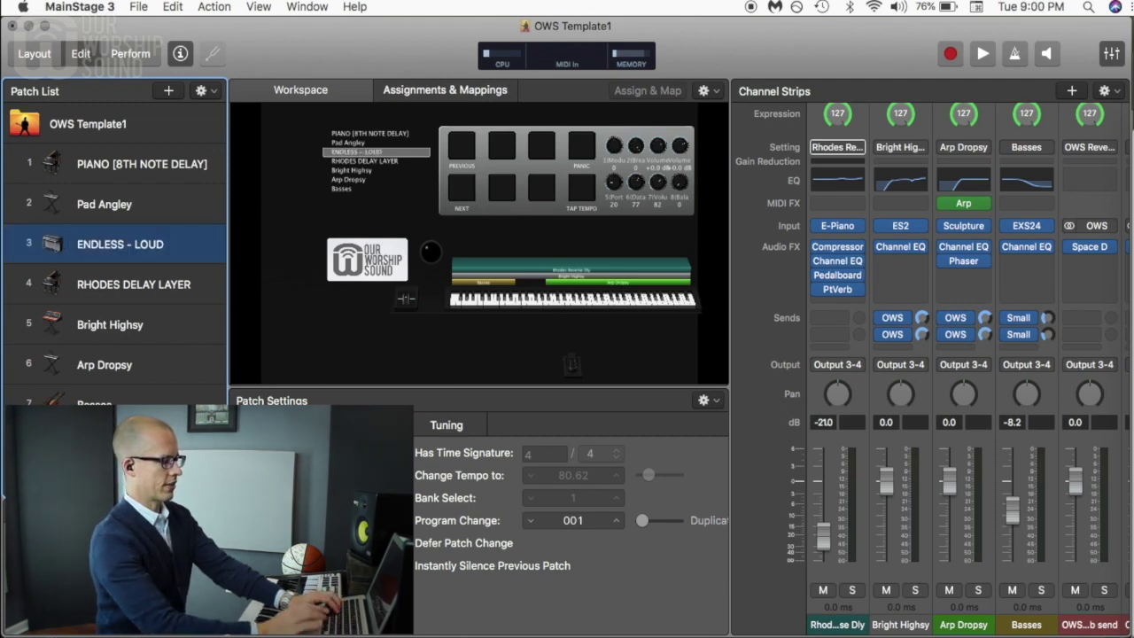
- Delete the original RHODES DELAY LAYER through Basses patches
click(103, 289)
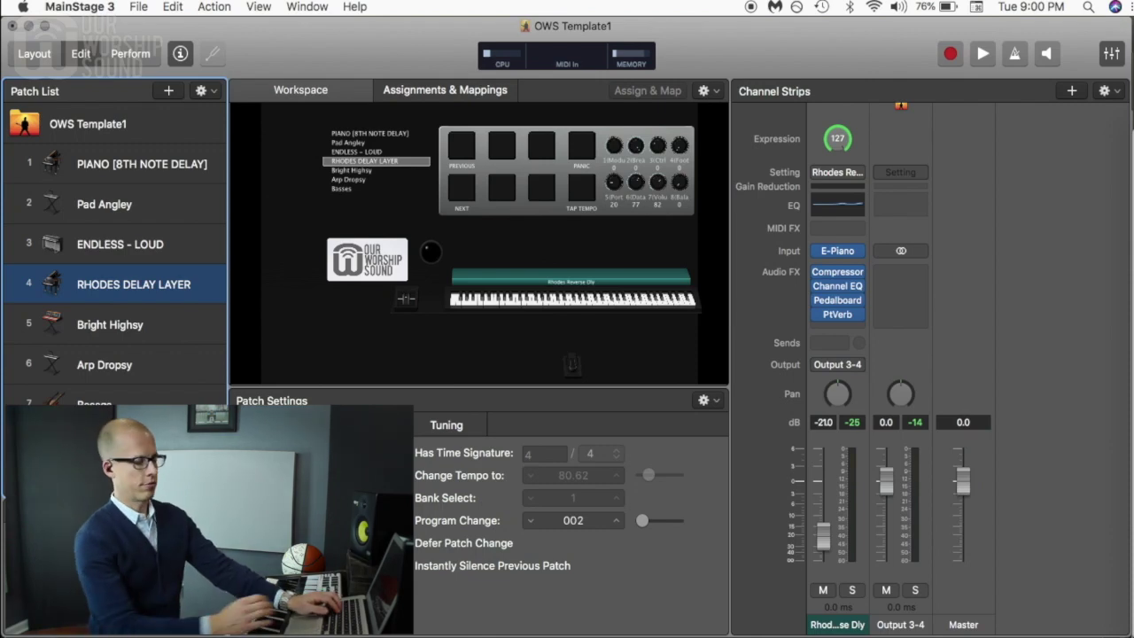
shift+click(105, 404)
key(Delete)
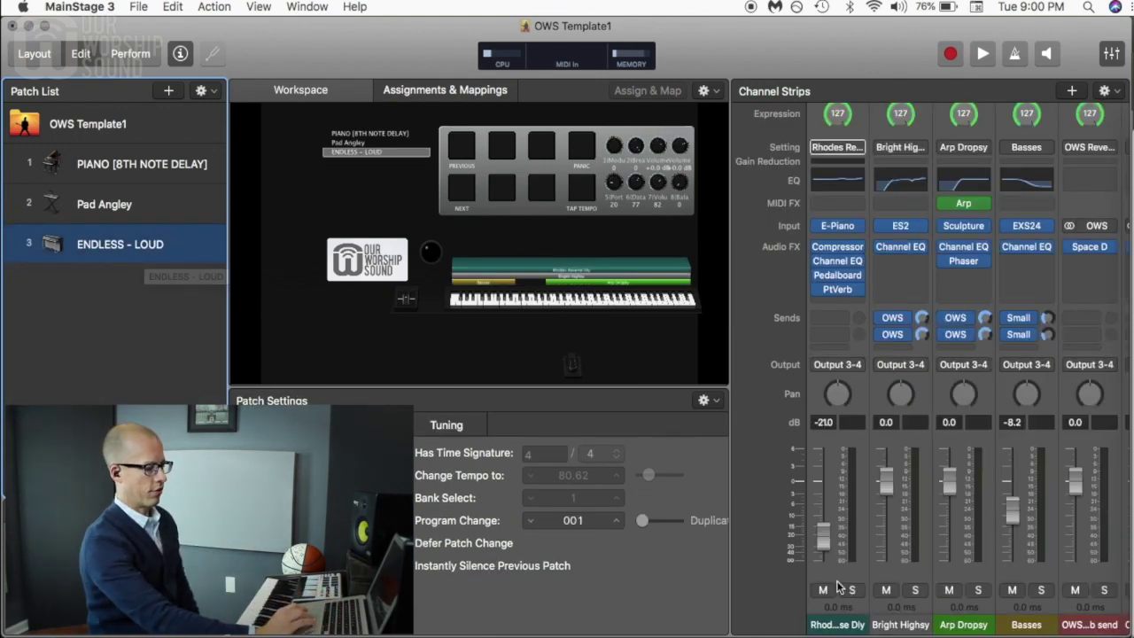
scroll(779, 532, right, 3)
- Raise the Rhodes layer fader in ENDLESS - LOUD from -21 dB to about -7.8 dB
scroll(782, 553, left, 3)
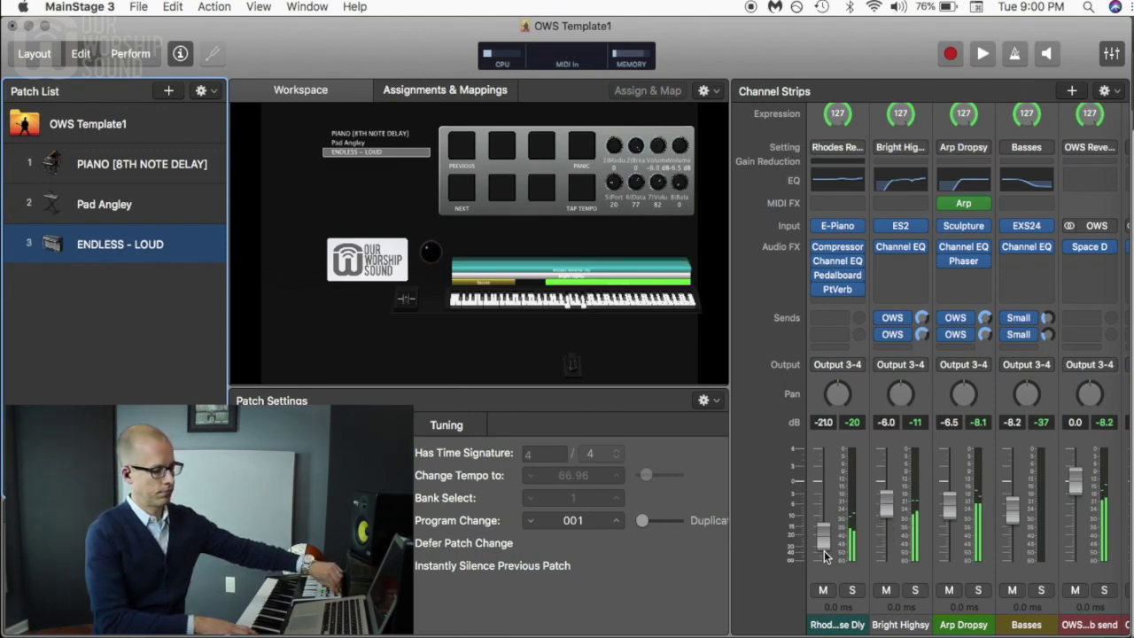
drag(823, 534, 816, 477)
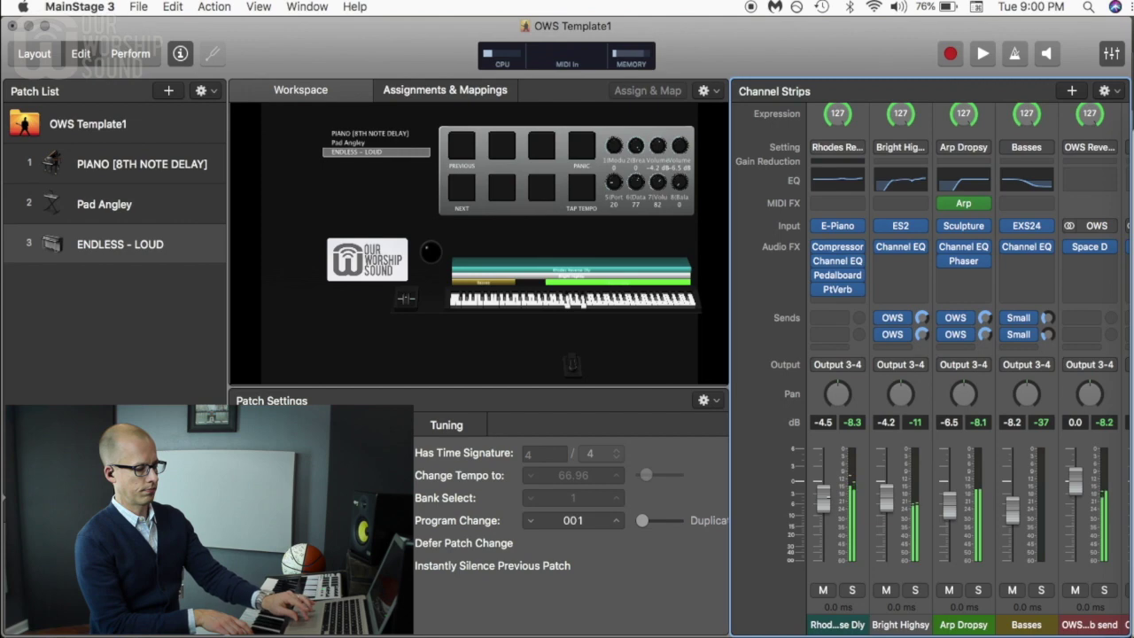
drag(825, 497, 825, 506)
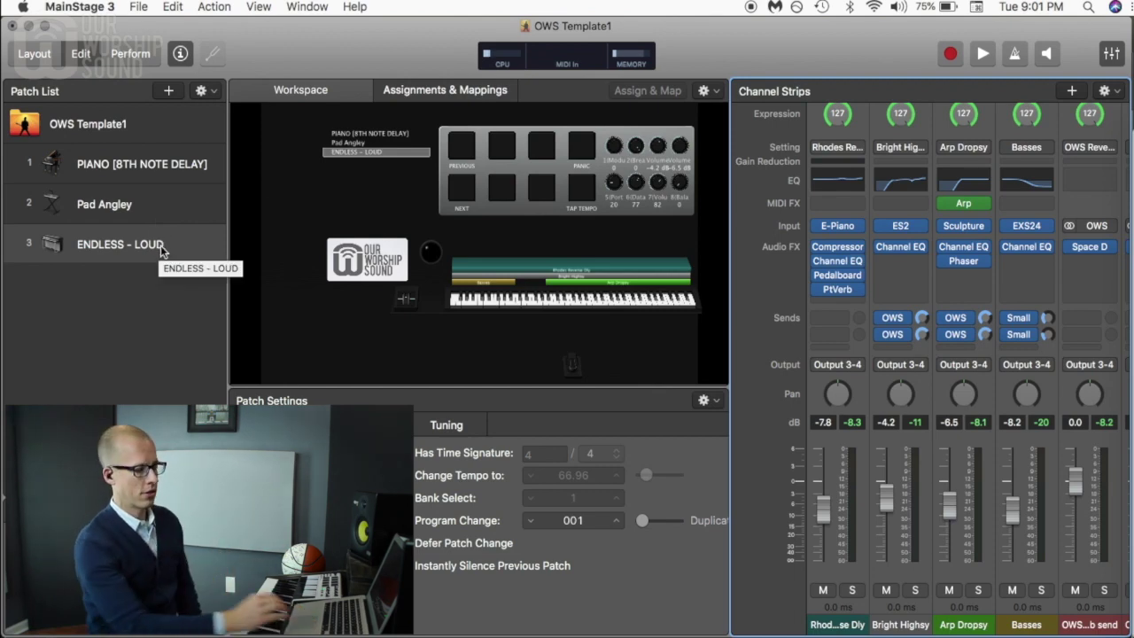
- Select ENDLESS - LOUD and wrap it with New Set from Selection
click(137, 200)
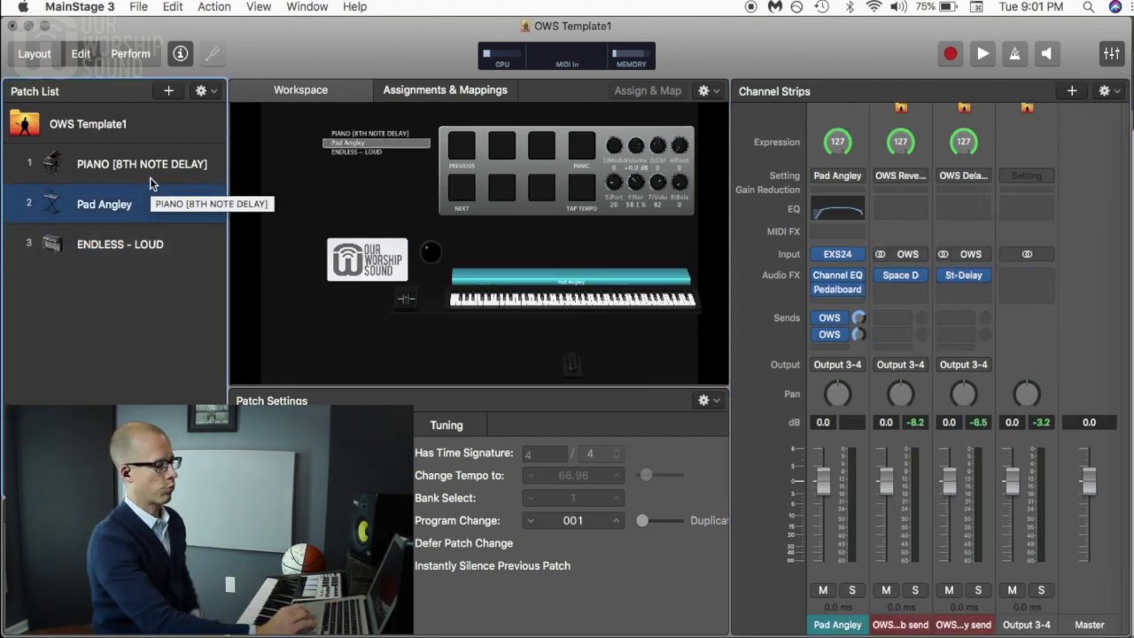
click(117, 246)
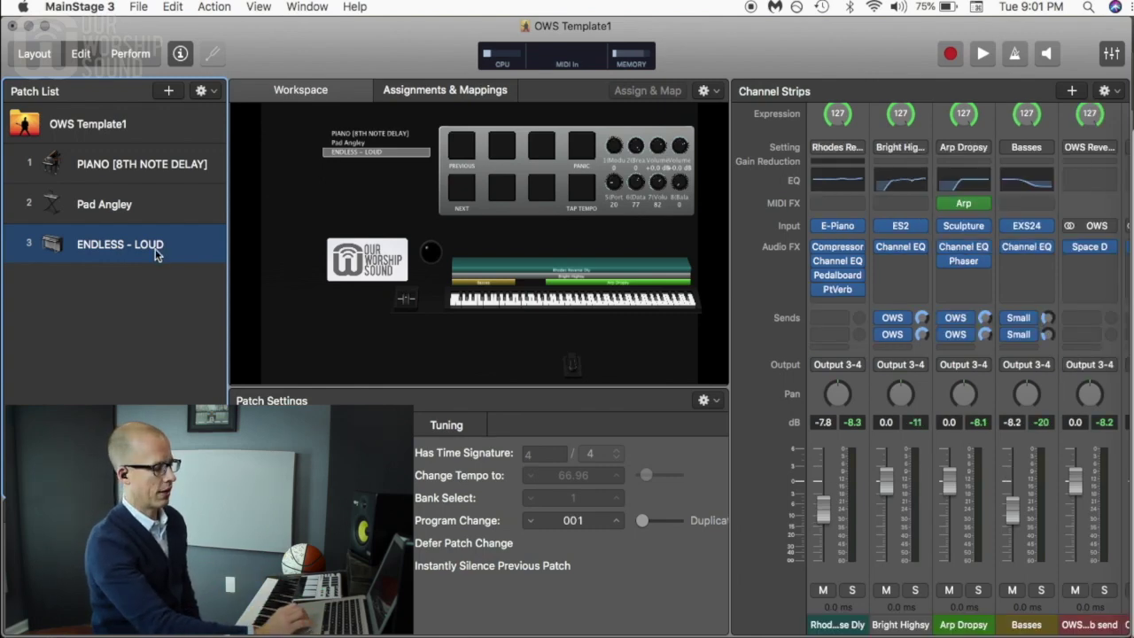
click(206, 91)
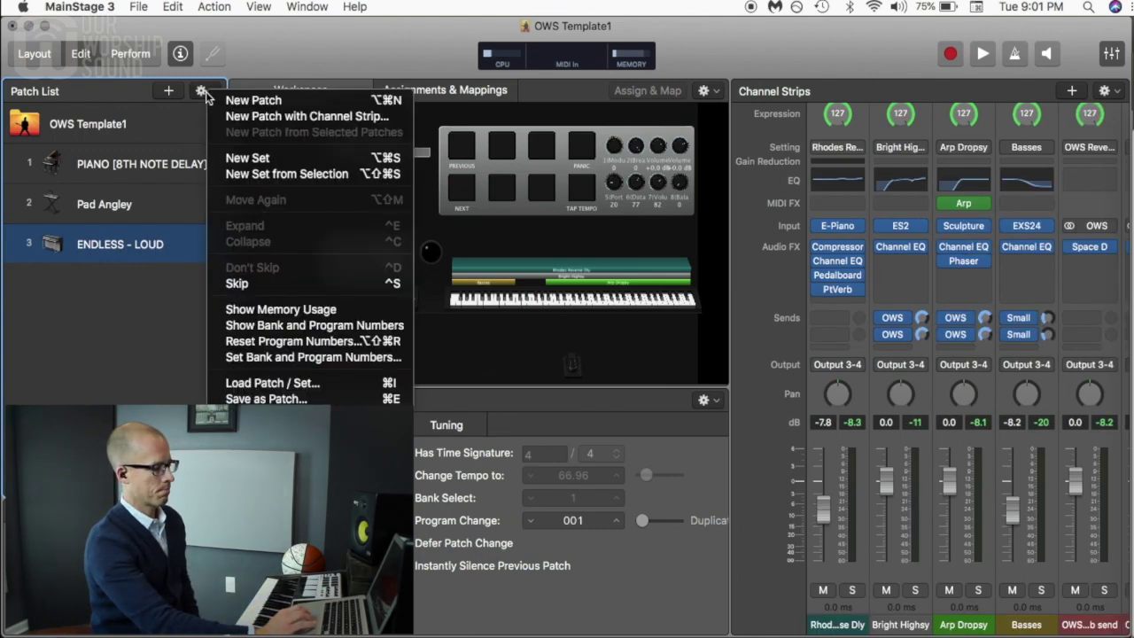
click(231, 174)
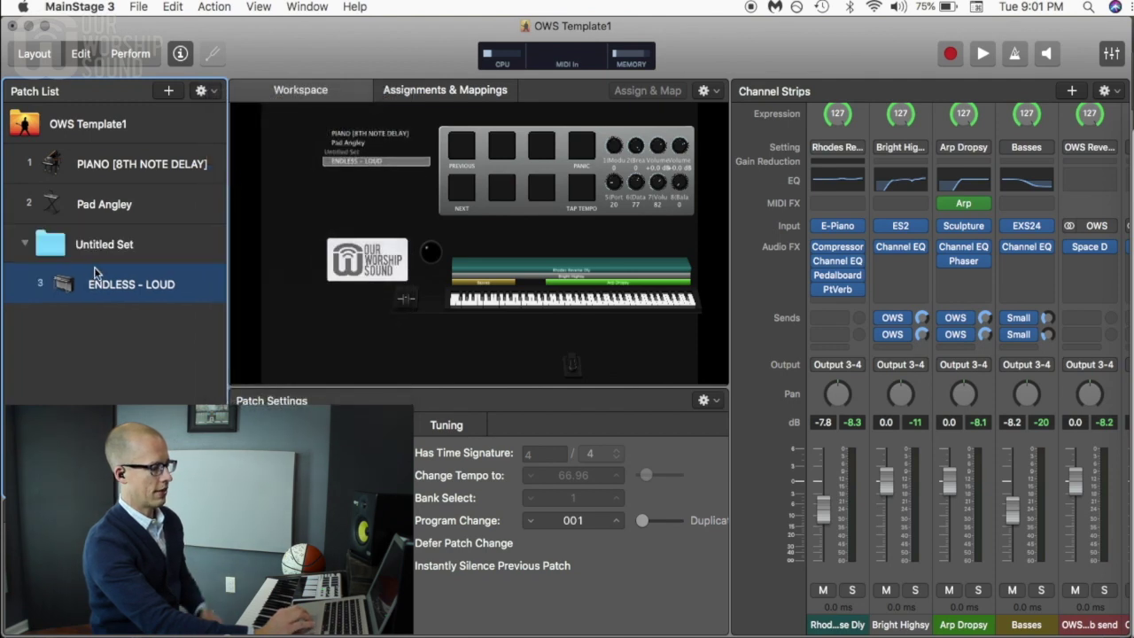
- Rename the Untitled Set to ENDLESS ALLELUIA
click(100, 246)
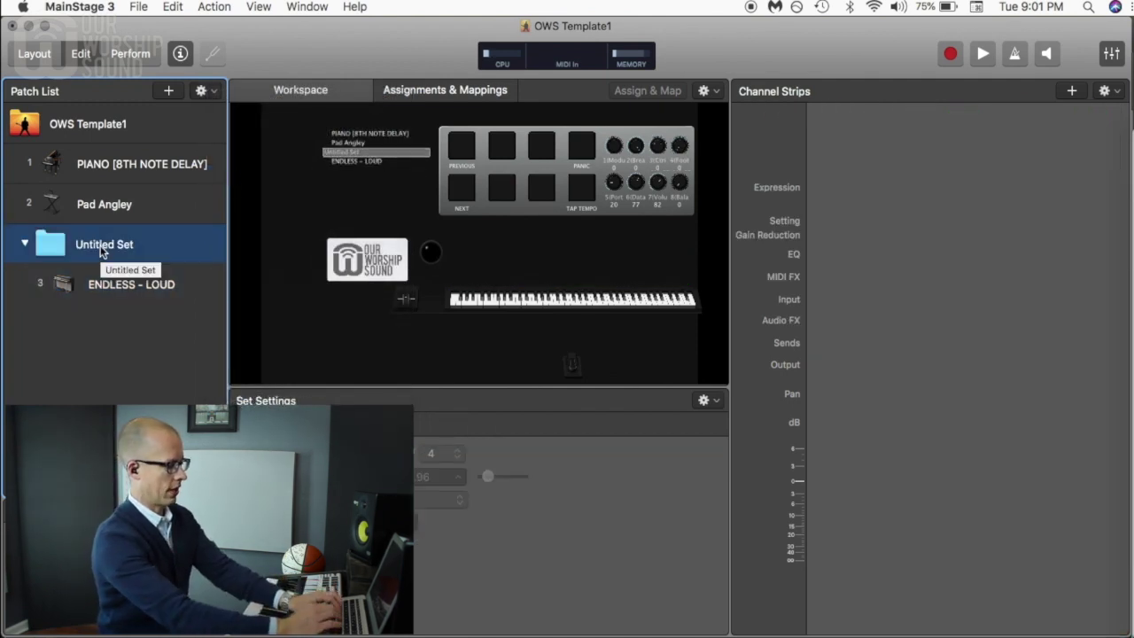
double_click(100, 245)
text(end)
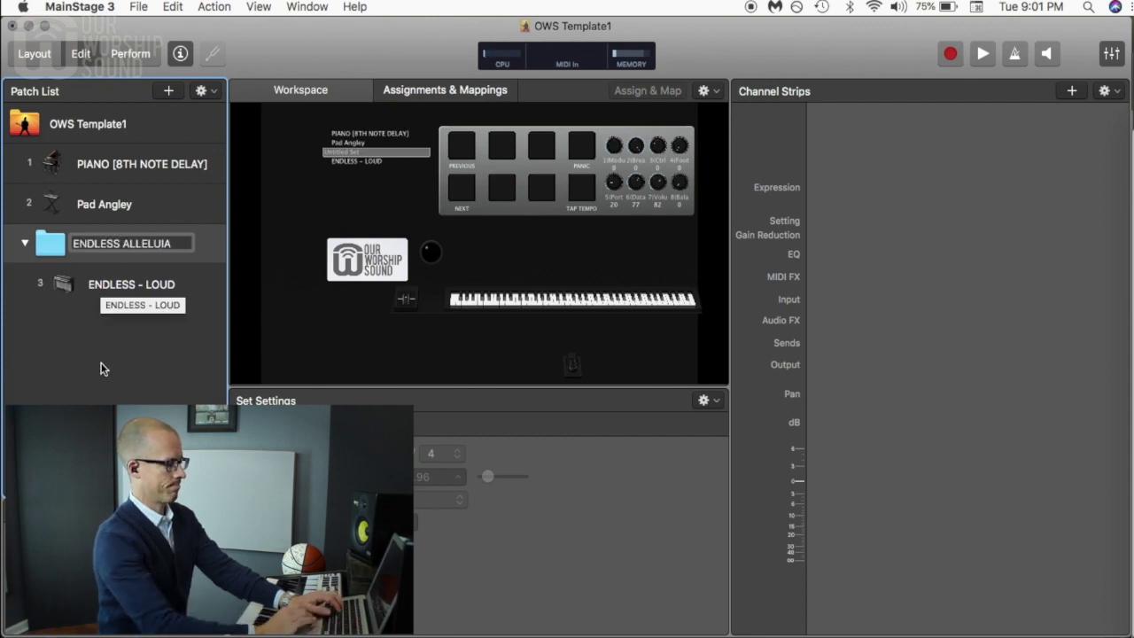
key(Return)
- Copy the Steinway Piano strip from PIANO [8TH NOTE DELAY] to the ENDLESS ALLELUIA set level
click(113, 247)
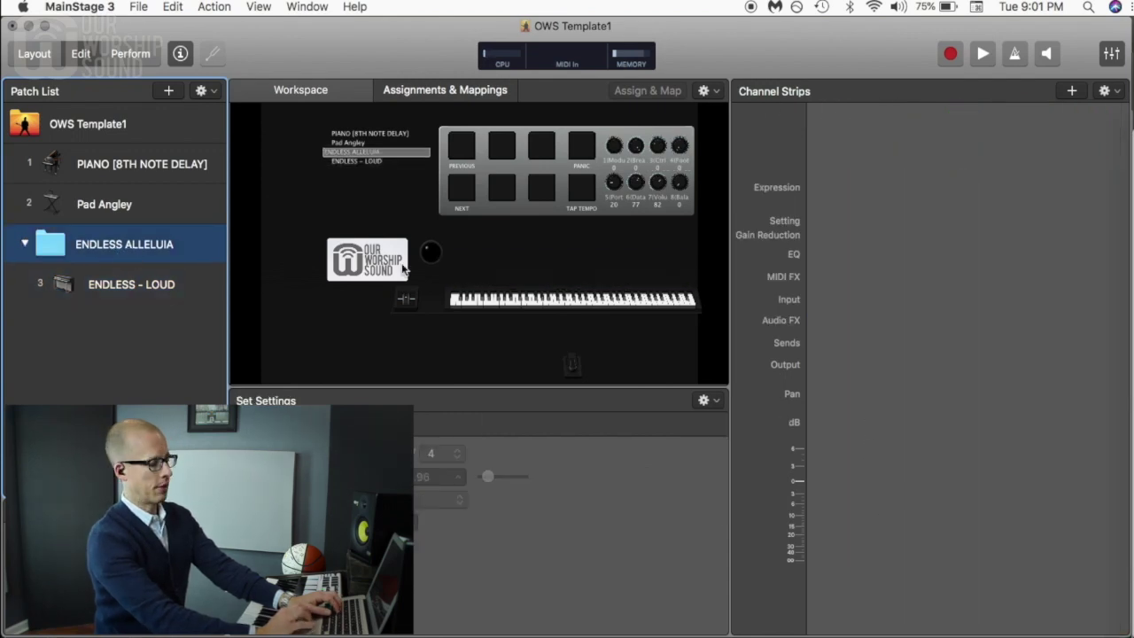
click(133, 164)
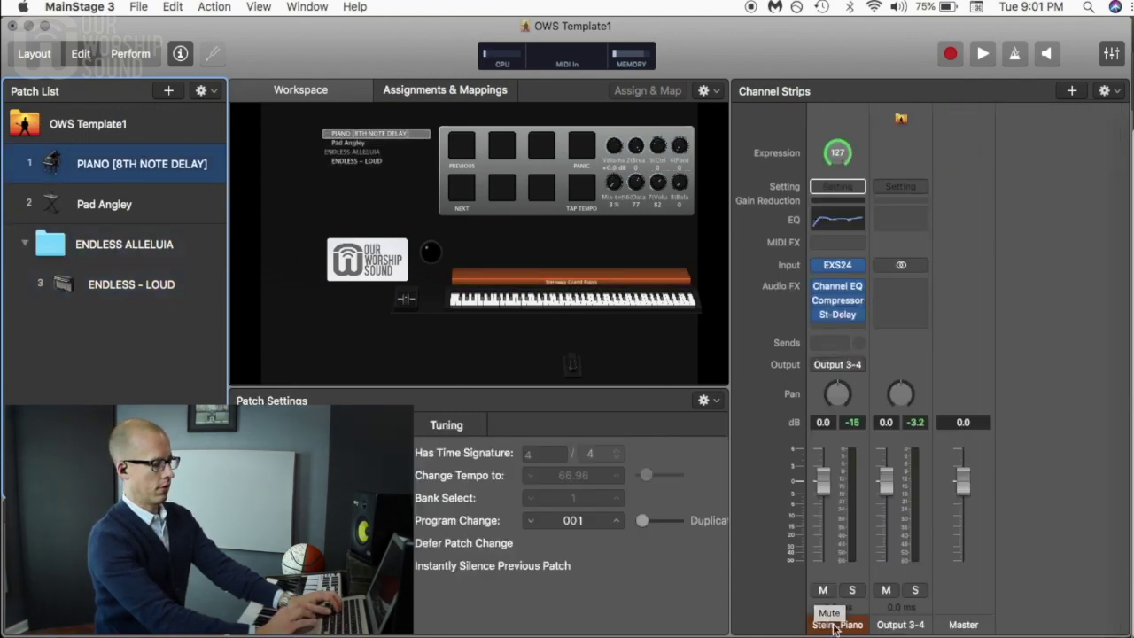
click(832, 626)
click(143, 239)
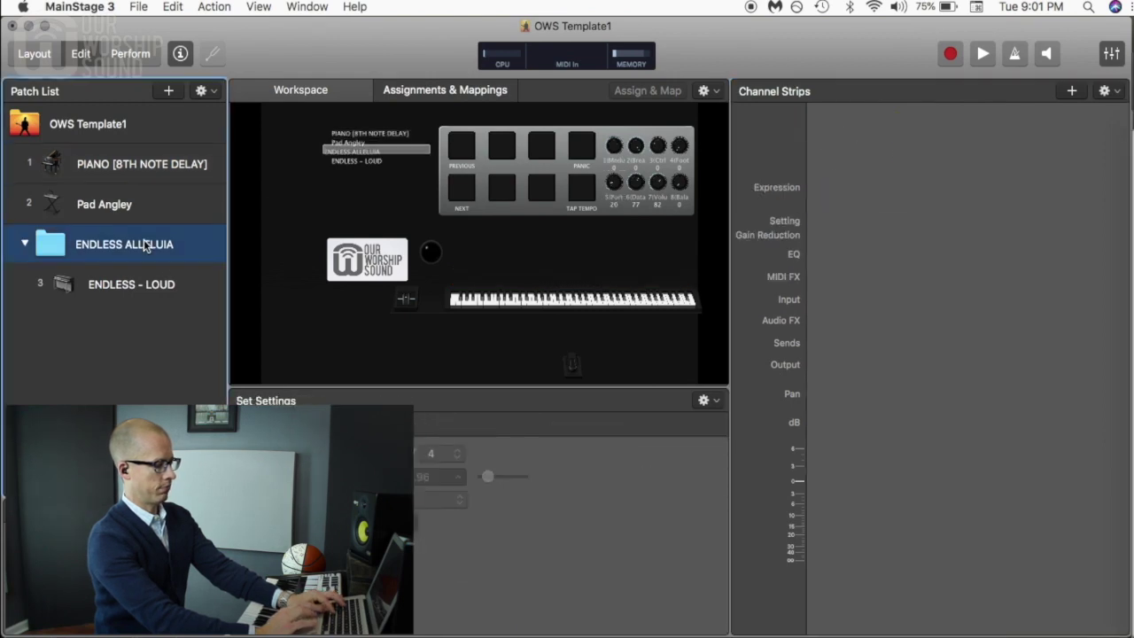
- Copy the Pad Angley strip to the set too, then select ENDLESS - LOUD
click(104, 213)
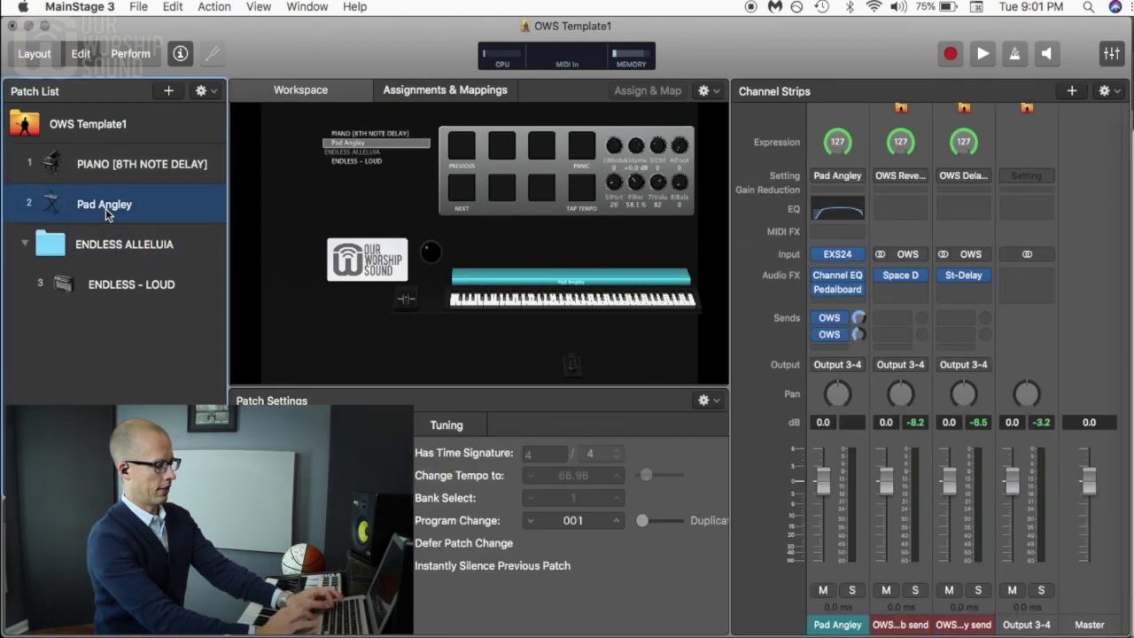
click(828, 617)
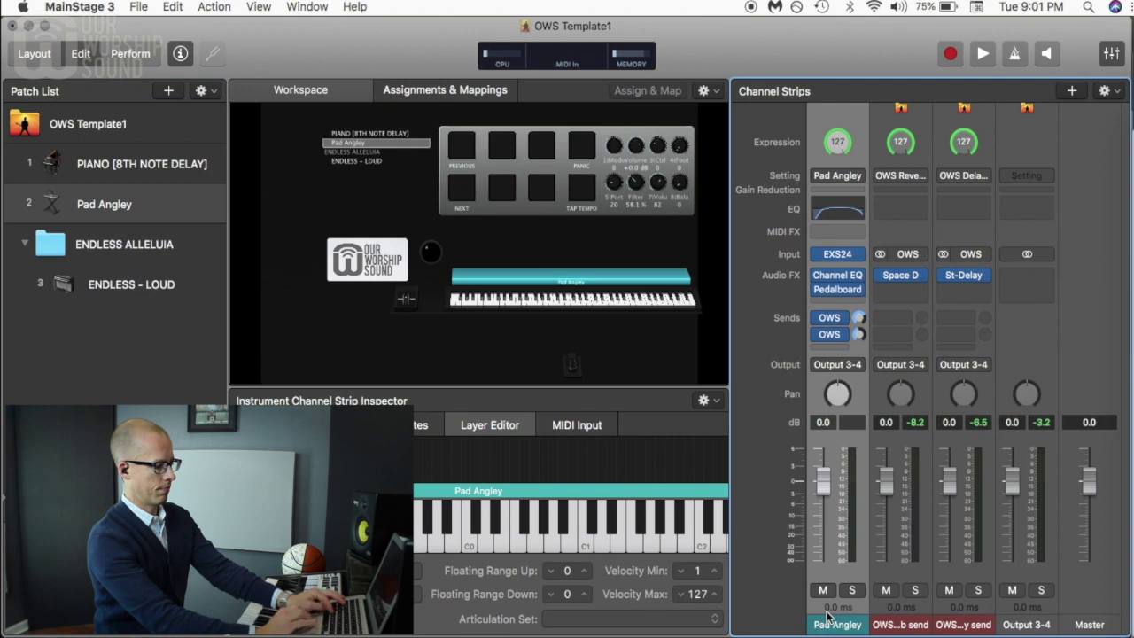
click(155, 250)
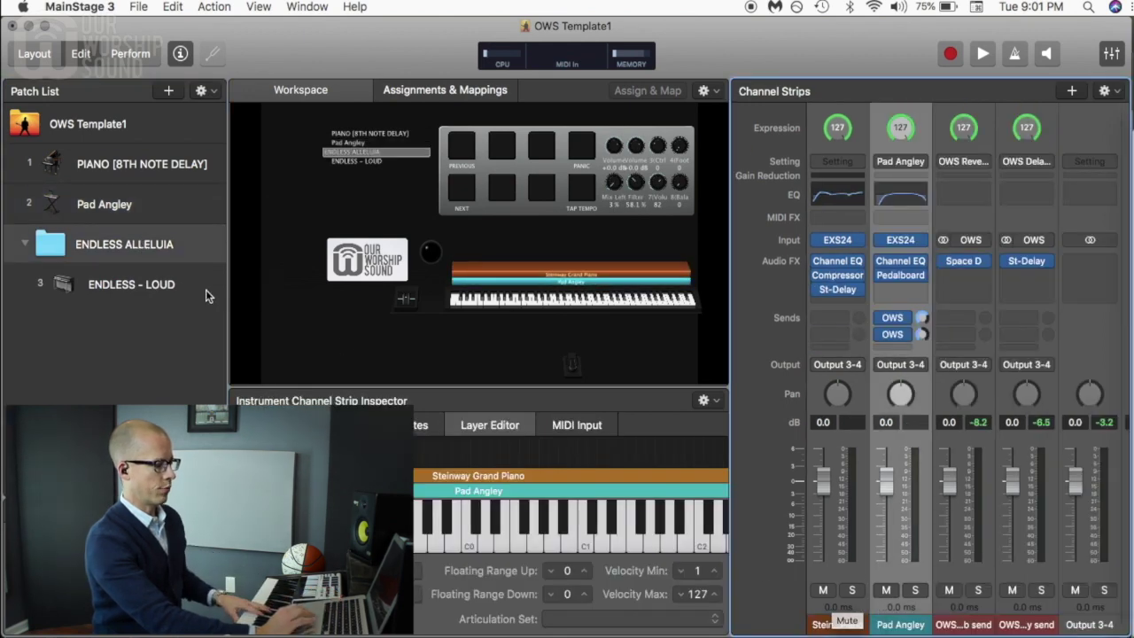
click(171, 289)
scroll(835, 609, right, 3)
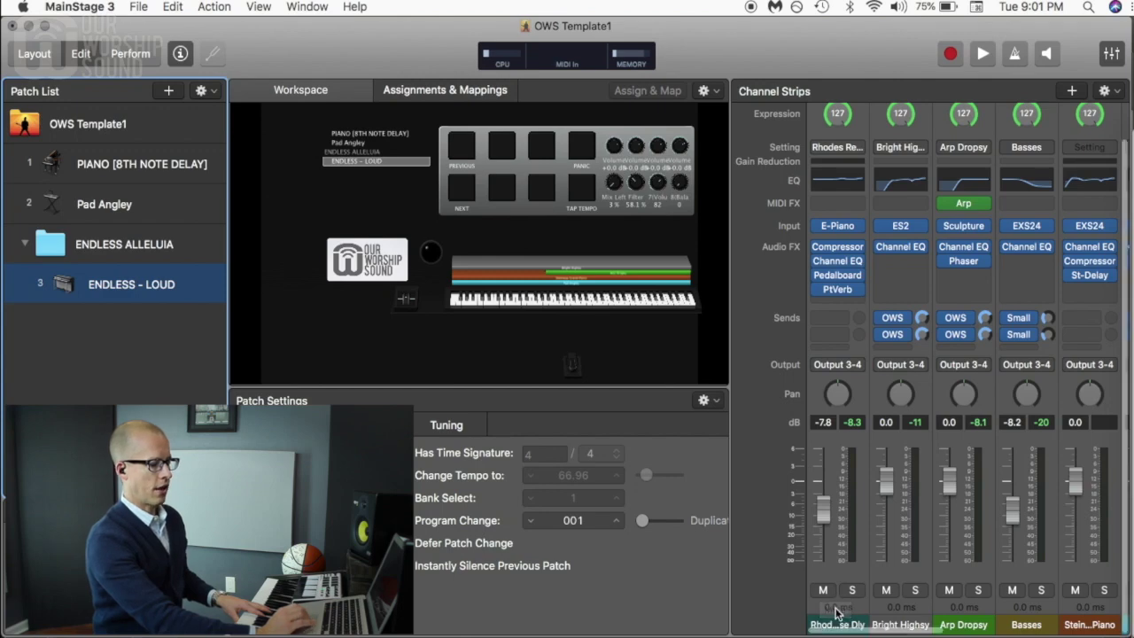
scroll(852, 611, right, 3)
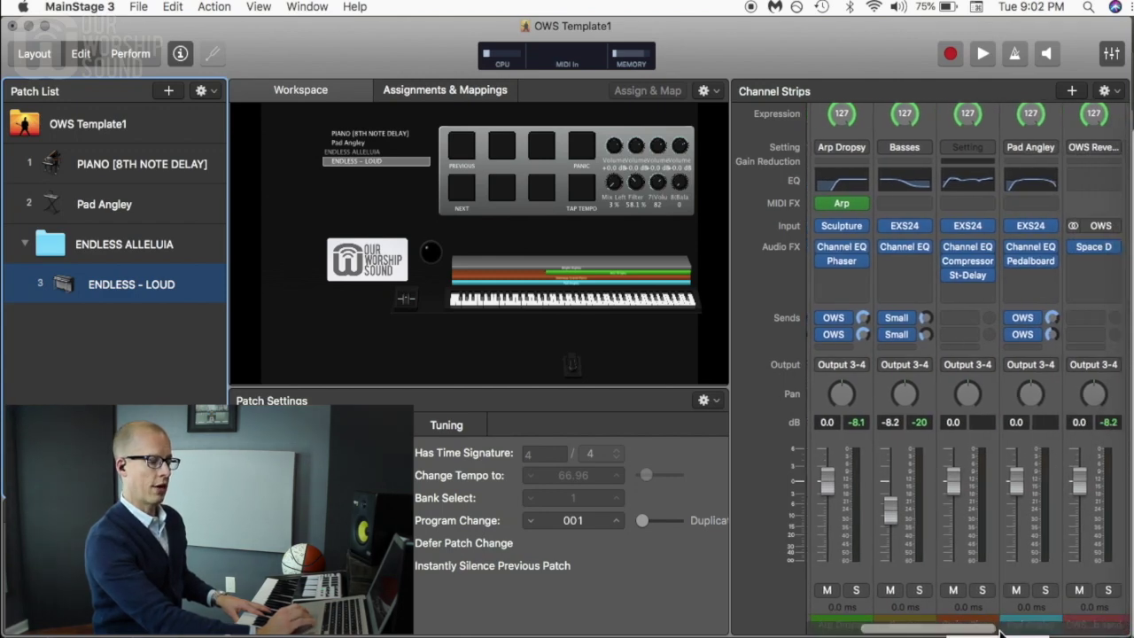
scroll(977, 606, up, 1)
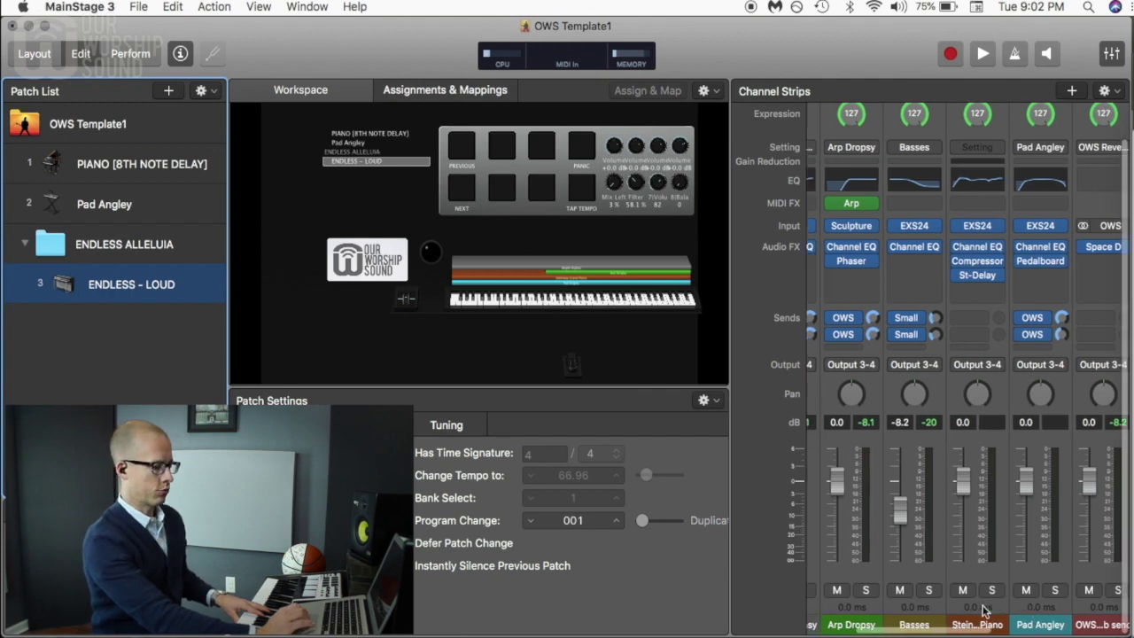
scroll(1001, 611, left, 3)
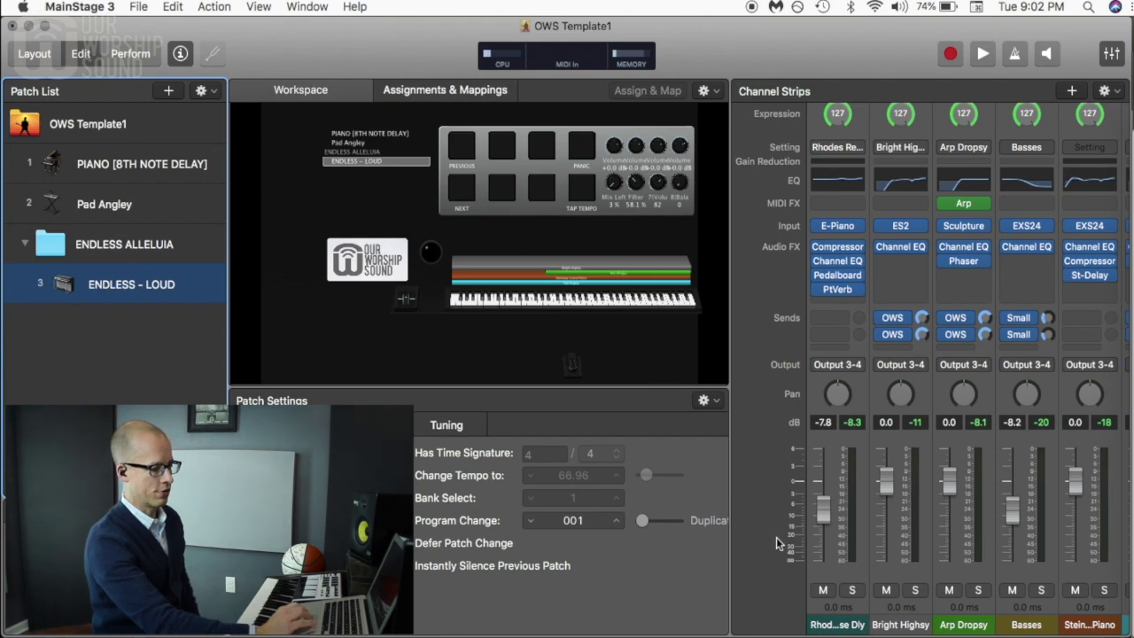
- Inspect the Rhodes, Bright Highsy, Arp Dropsy and Basses layers of ENDLESS - LOUD, then save the concert
click(836, 620)
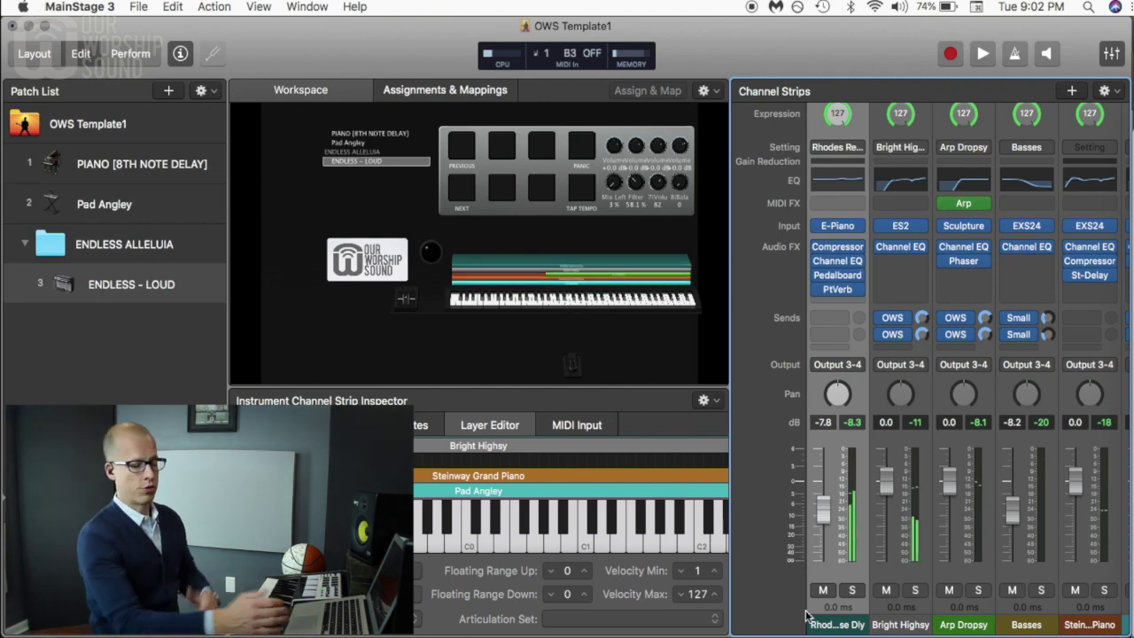
click(897, 618)
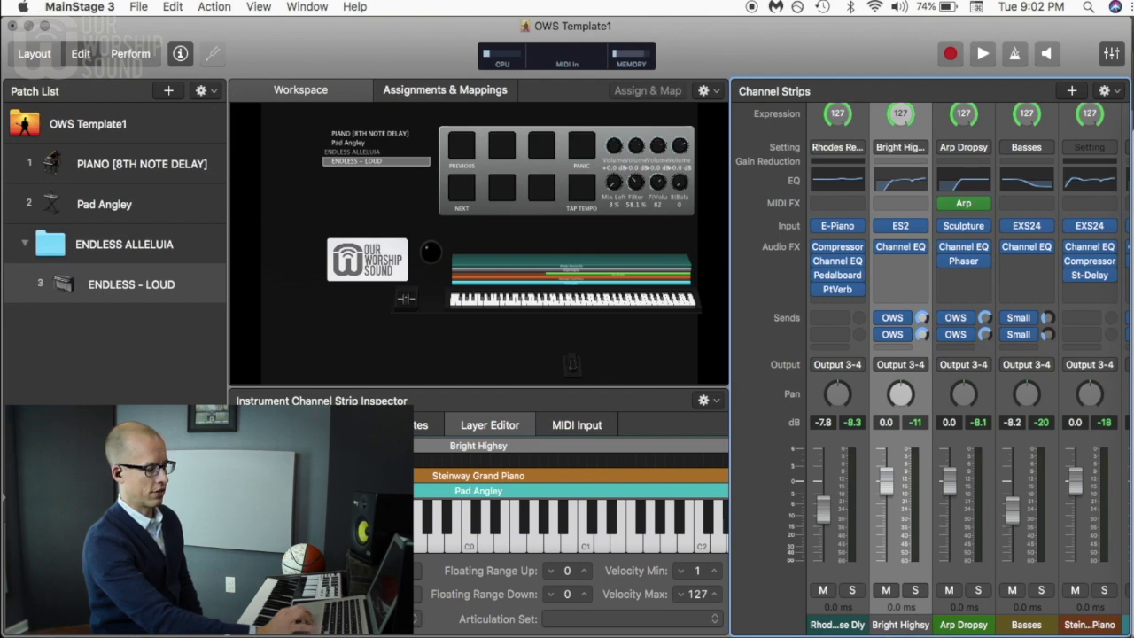
key(Right)
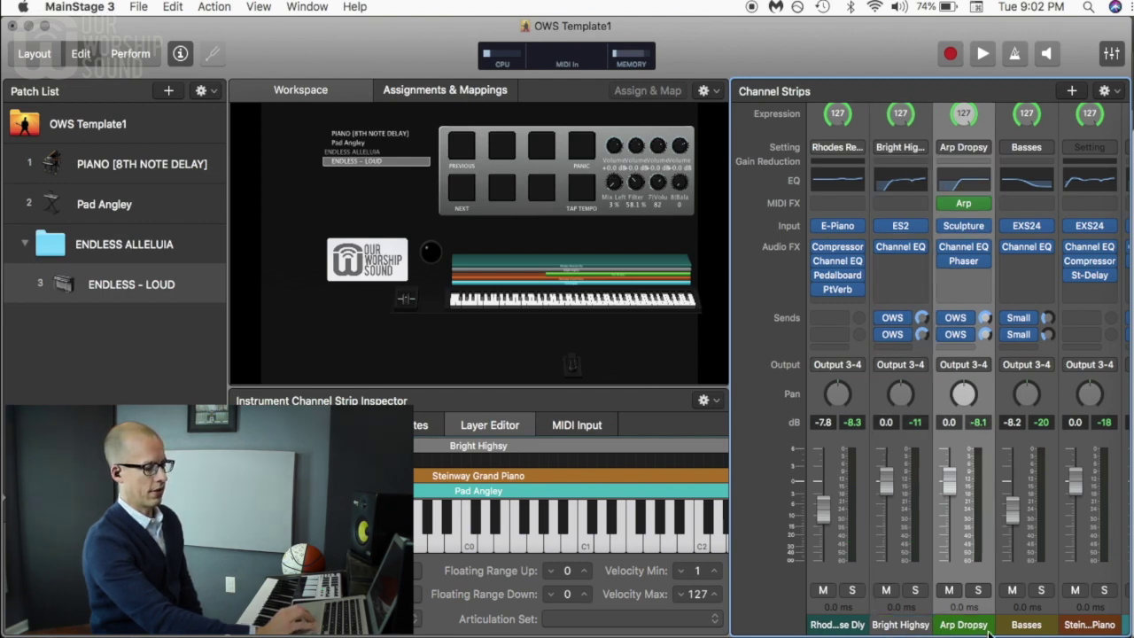
click(1026, 618)
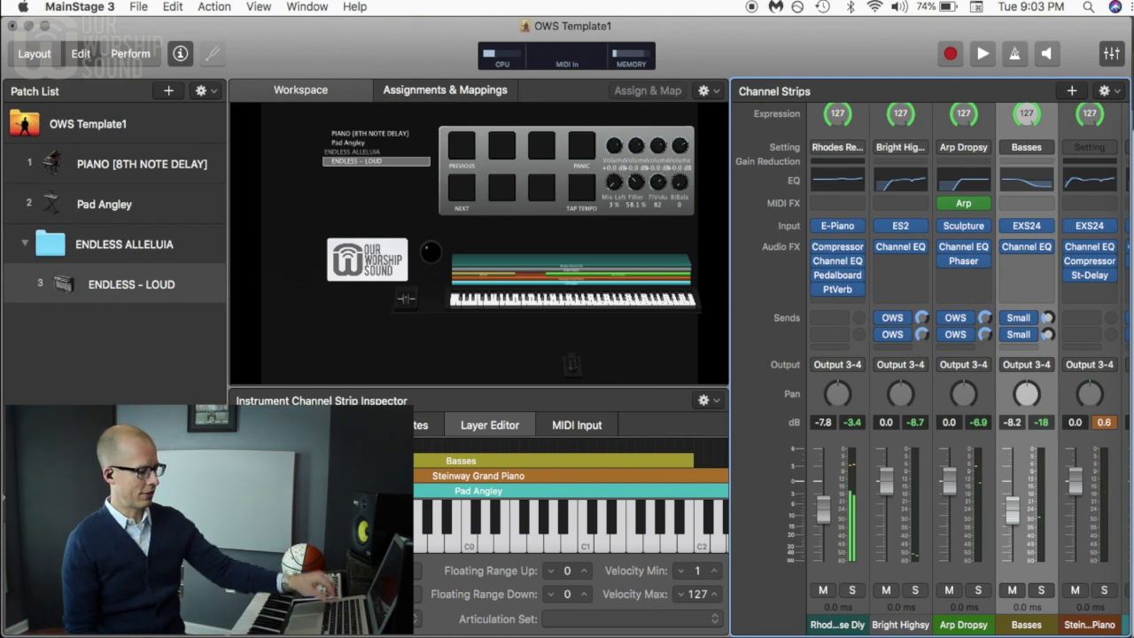
key(super+s)
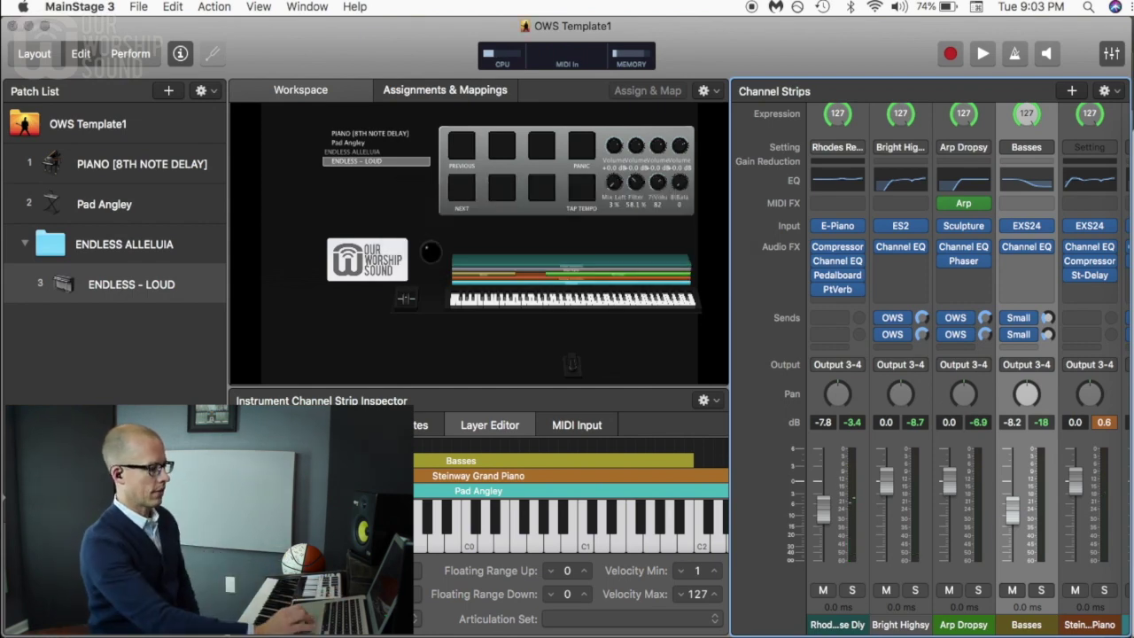
- Duplicate ENDLESS - LOUD and rename the fourth patch ENDLESS - END
click(191, 285)
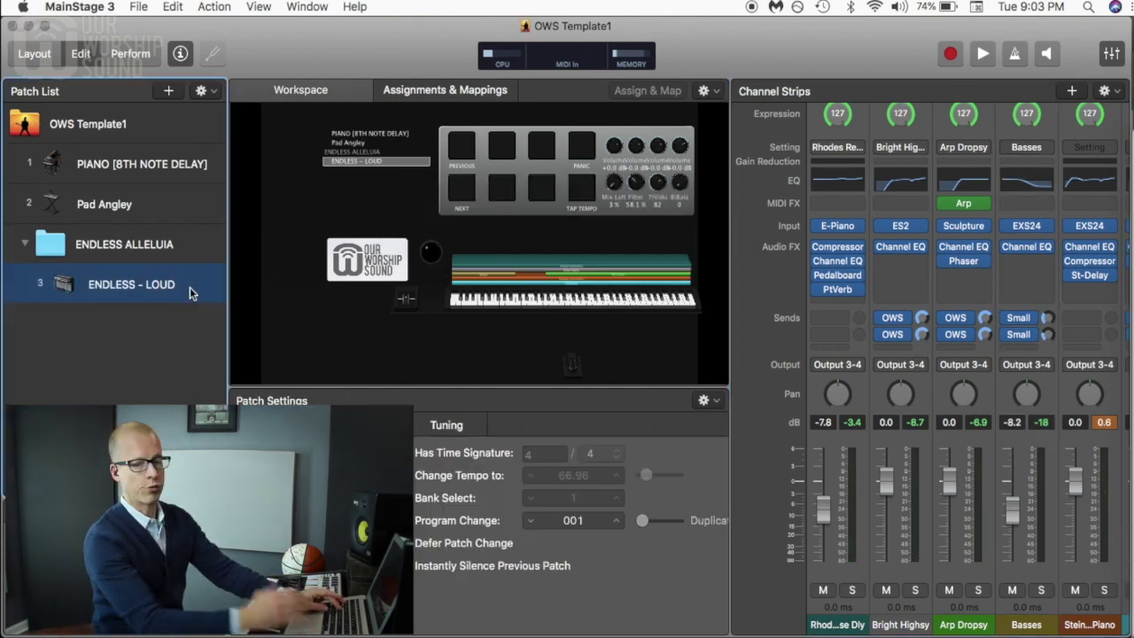
key(super+d)
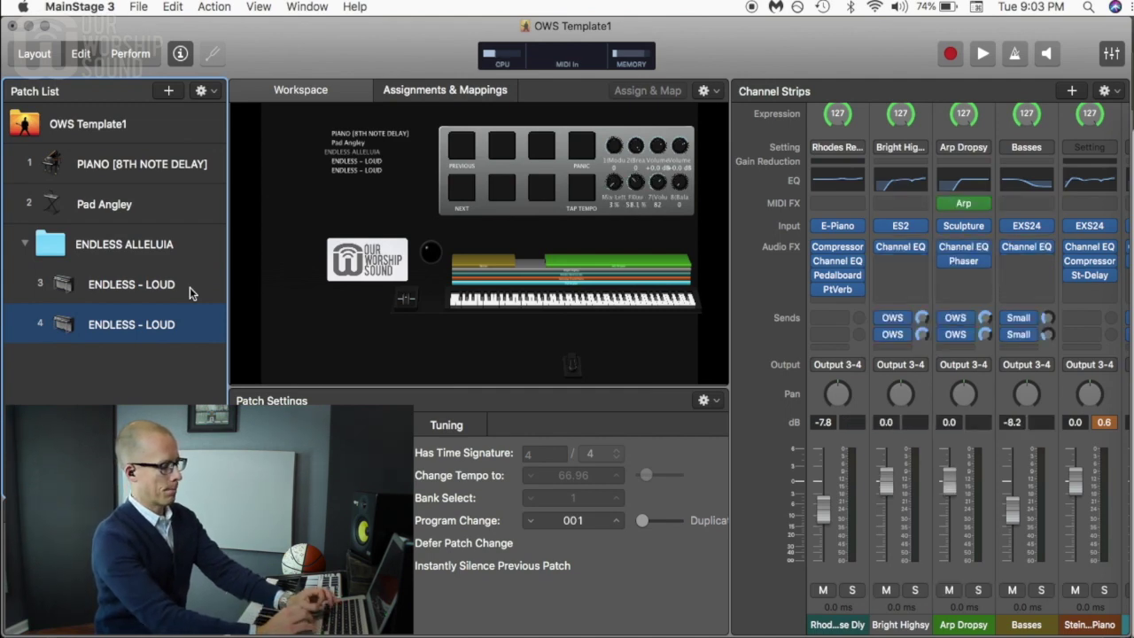
double_click(161, 323)
key(Right)
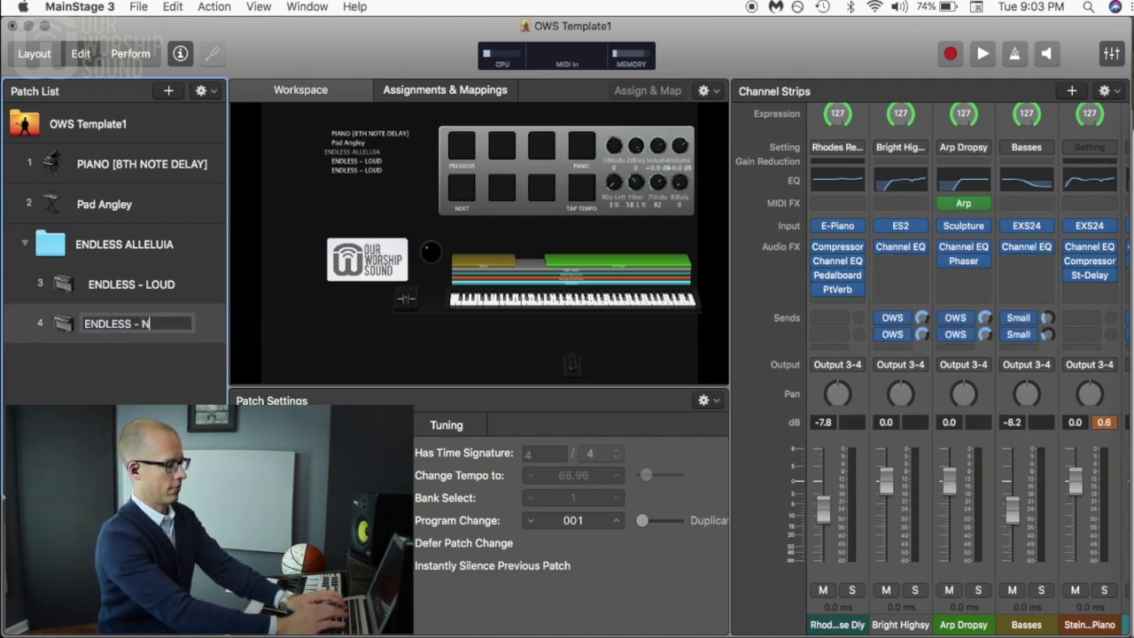
text(END)
key(Return)
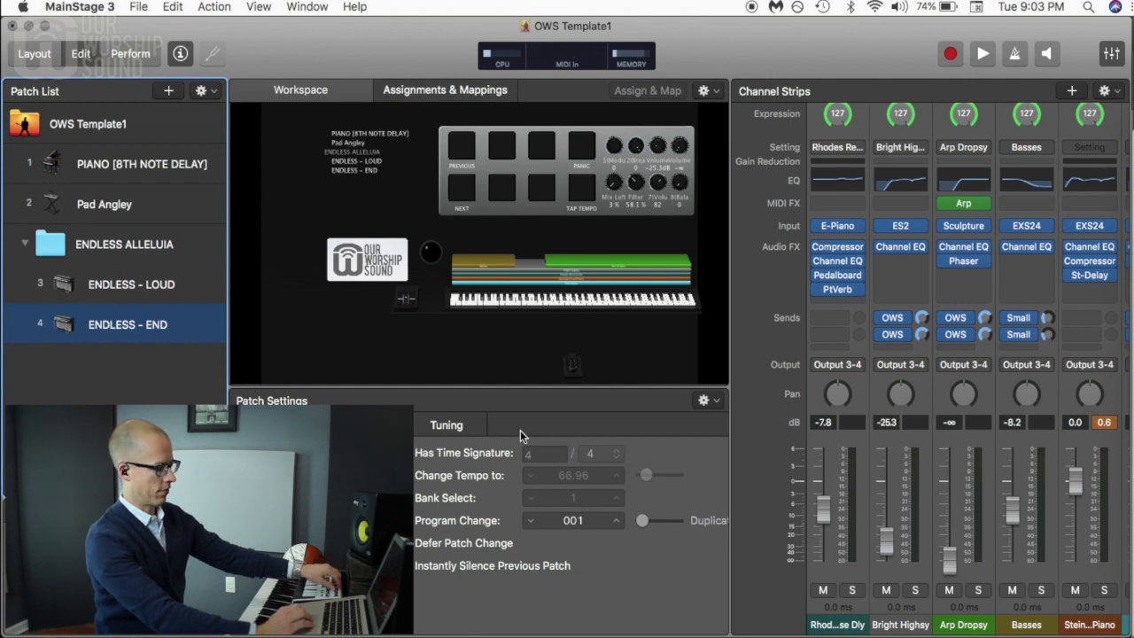
- Lower Basses to about -16 dB and Rhodes to about -10.6 dB, then save
click(830, 511)
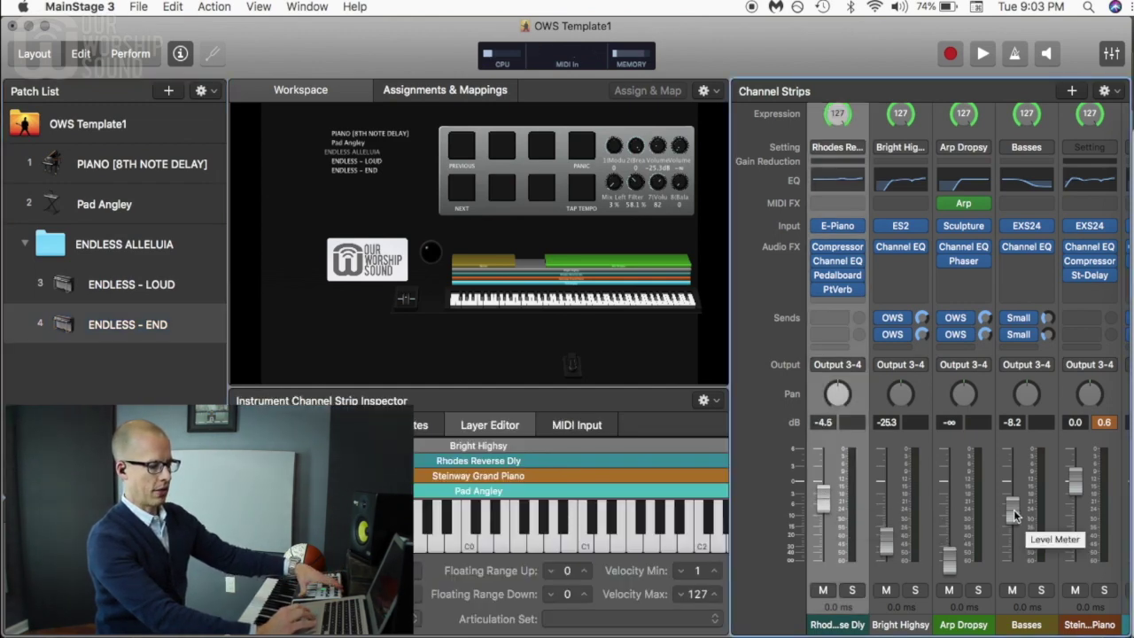
drag(1014, 509, 1012, 526)
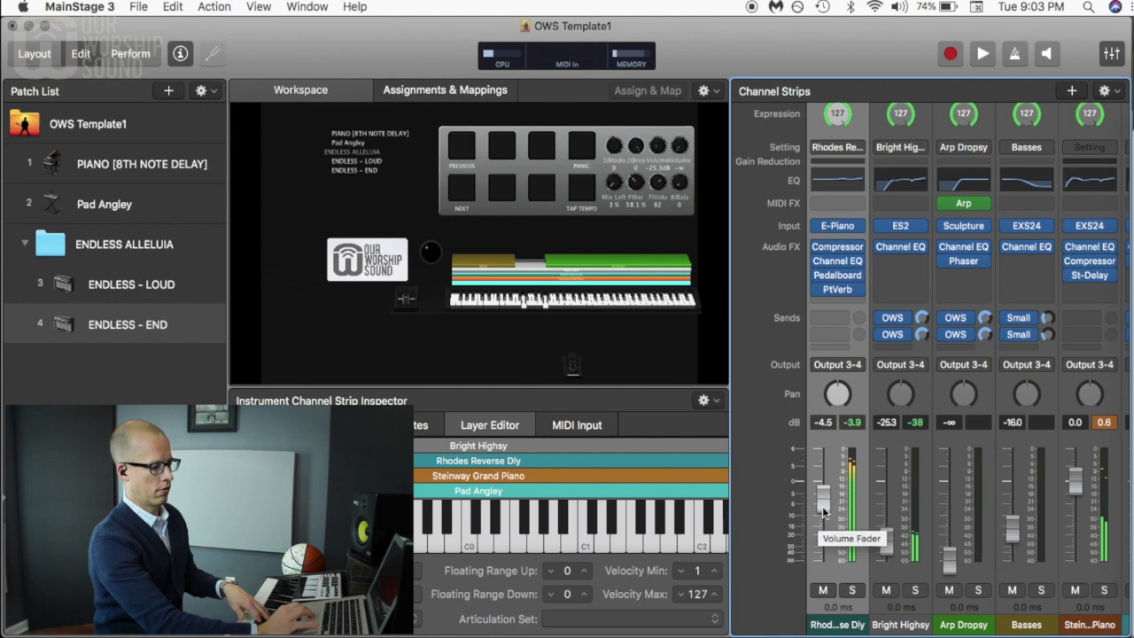
drag(823, 506, 833, 544)
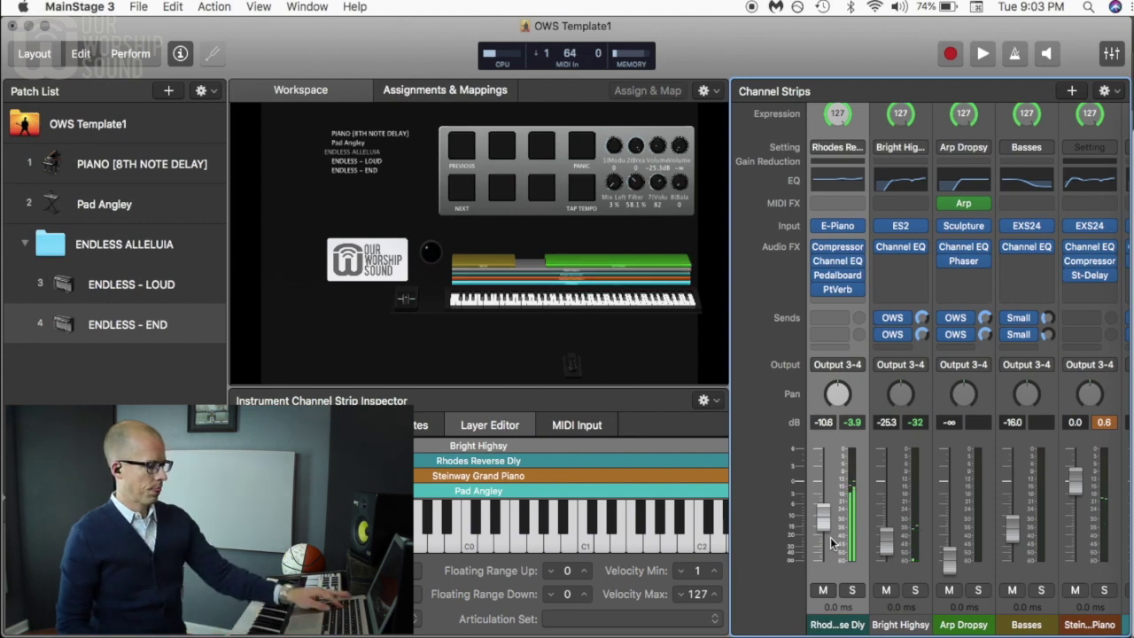
key(super+s)
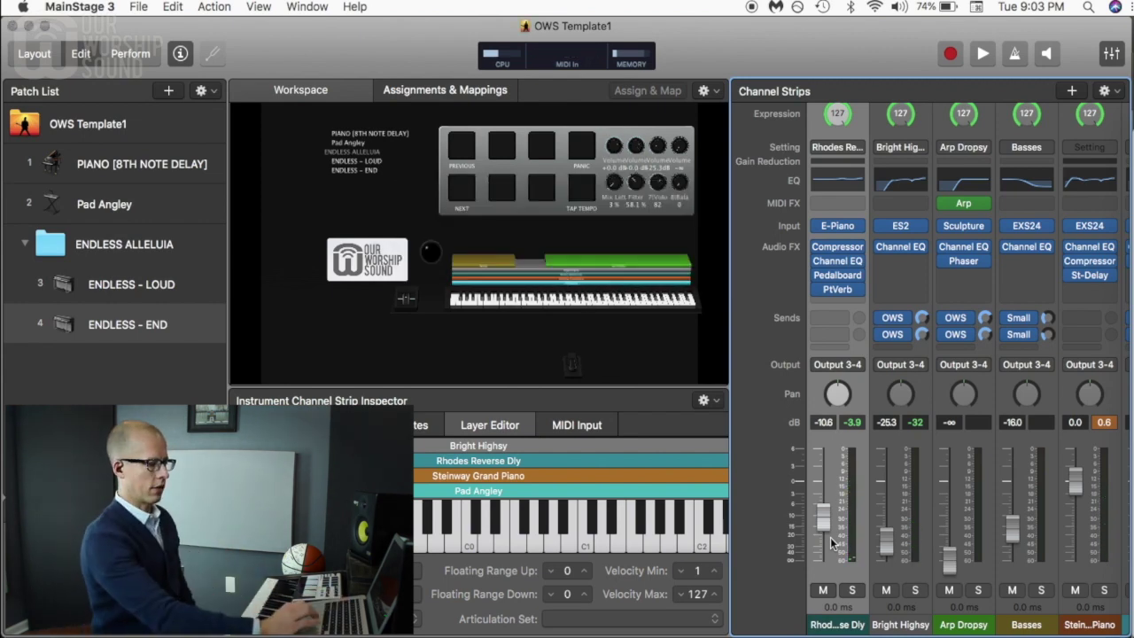
- Duplicate ENDLESS - LOUD, rename it ENDLESS - MEDIUM, lower Rhodes to -14.8 dB, and save
click(133, 285)
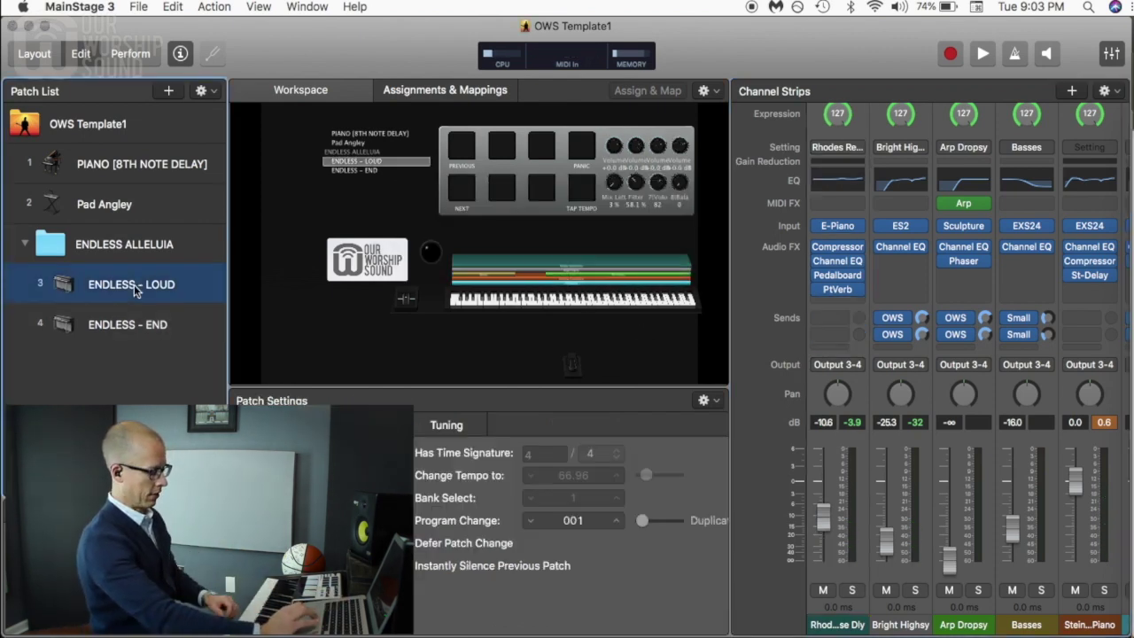
key(super+d)
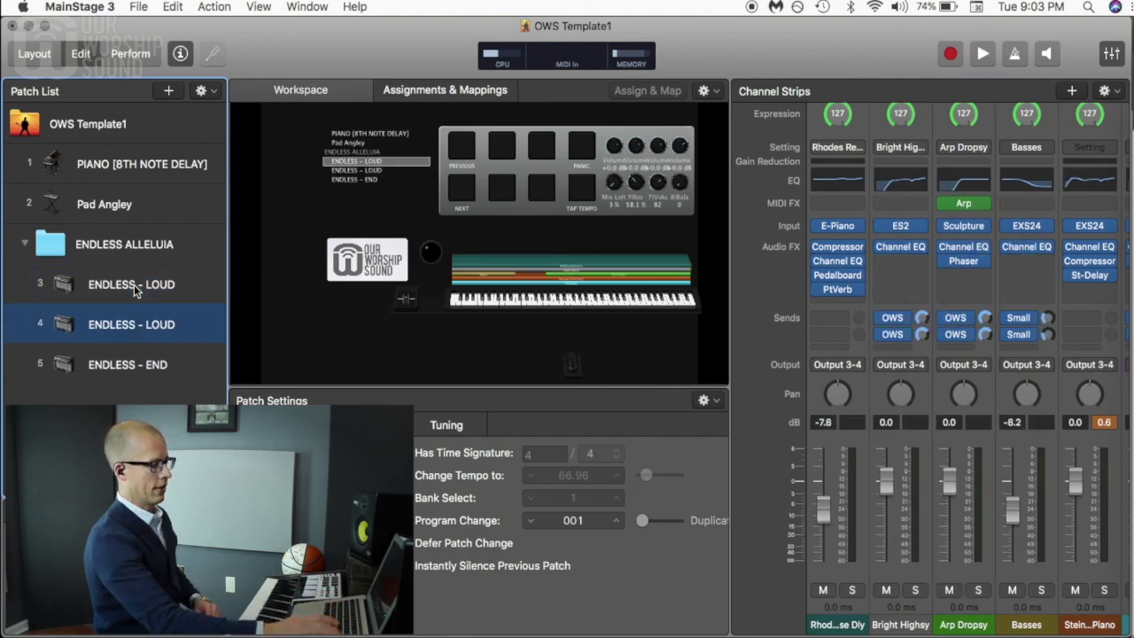
double_click(133, 285)
key(Right)
key(BackSpace)
key(BackSpace)
key(BackSpace)
key(BackSpace)
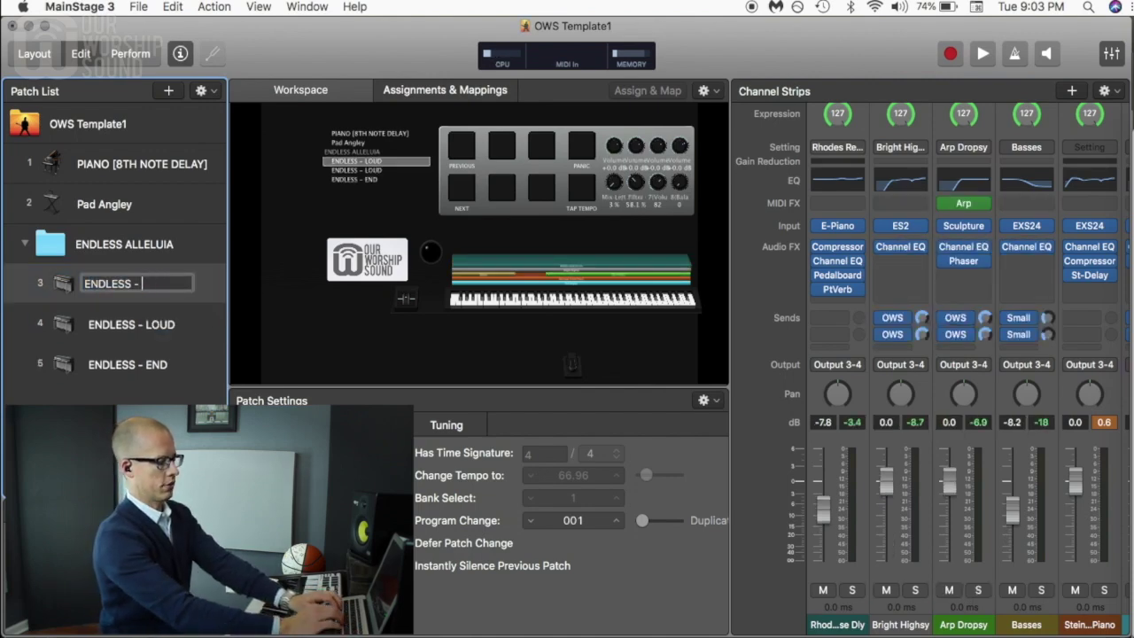
text(MEDIUM)
key(Return)
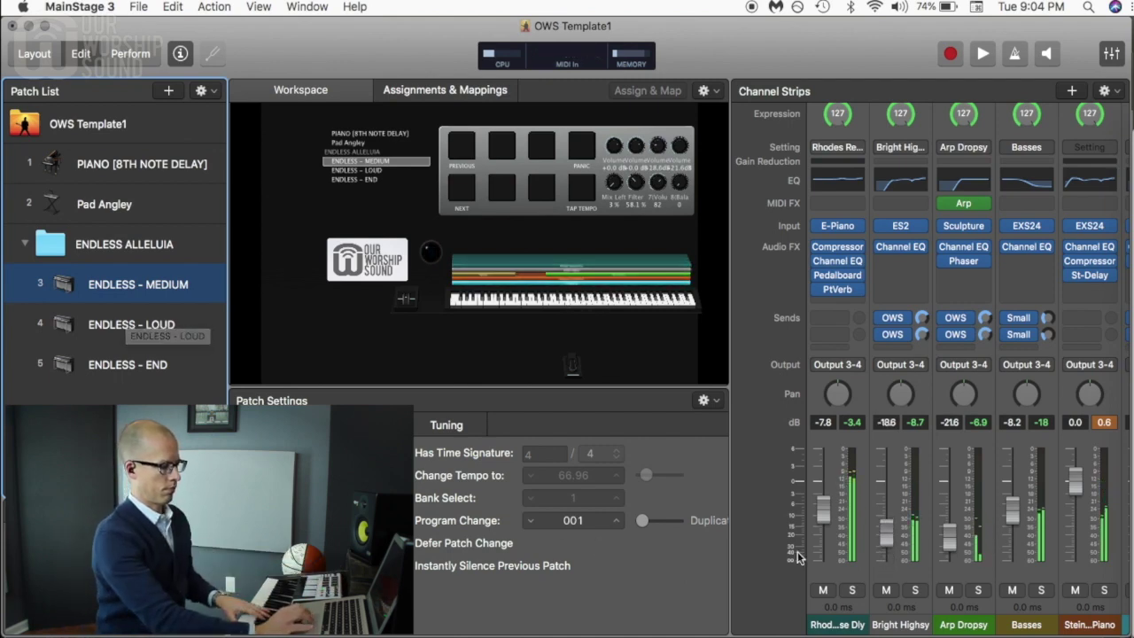
drag(823, 507, 823, 528)
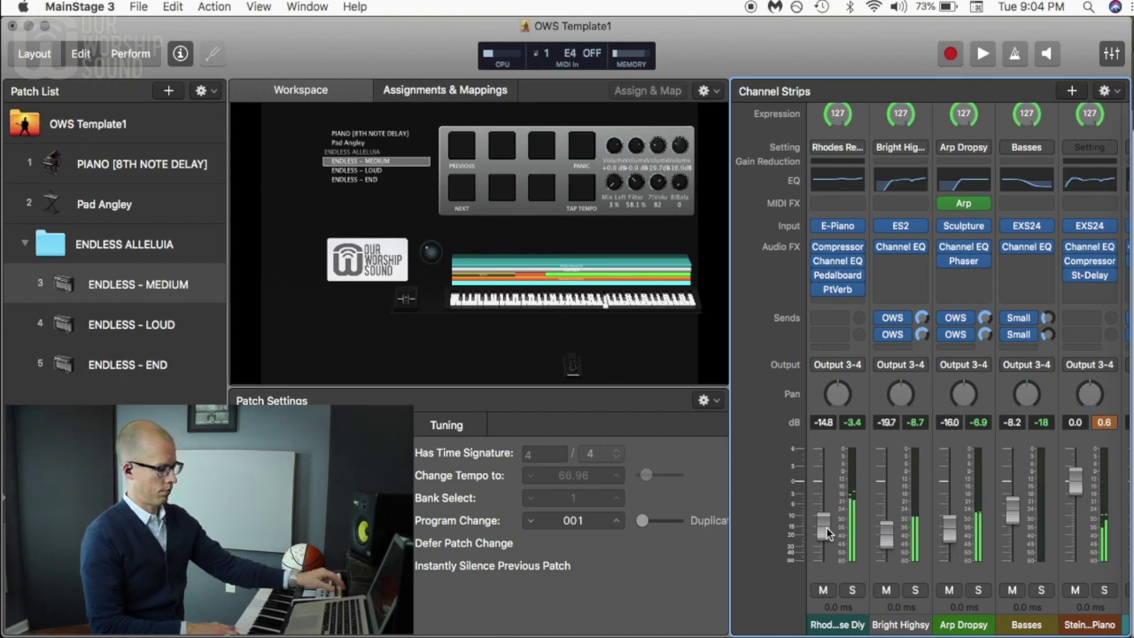
key(super+s)
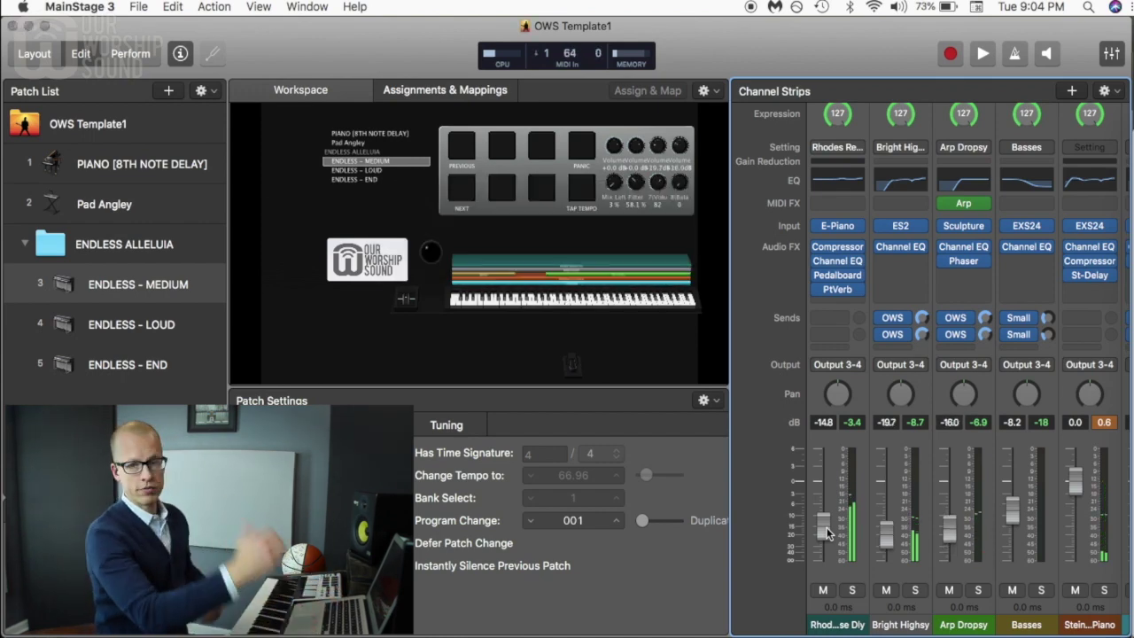
- Duplicate ENDLESS - MEDIUM and rename the upper copy ENDLESS - SOFT
click(187, 298)
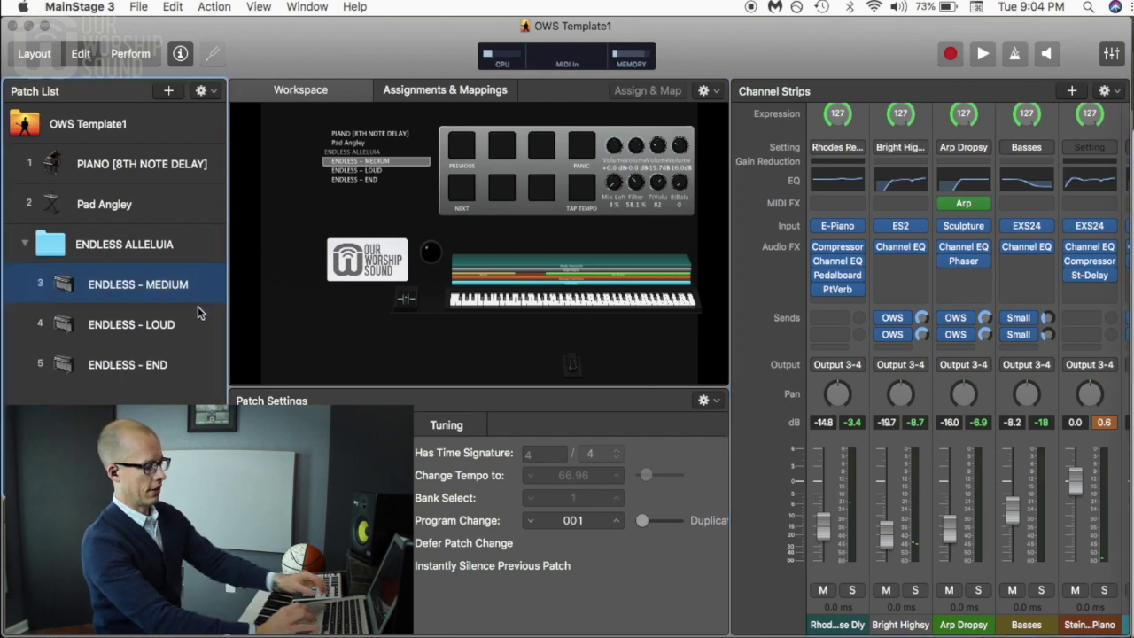
key(super+d)
key(Return)
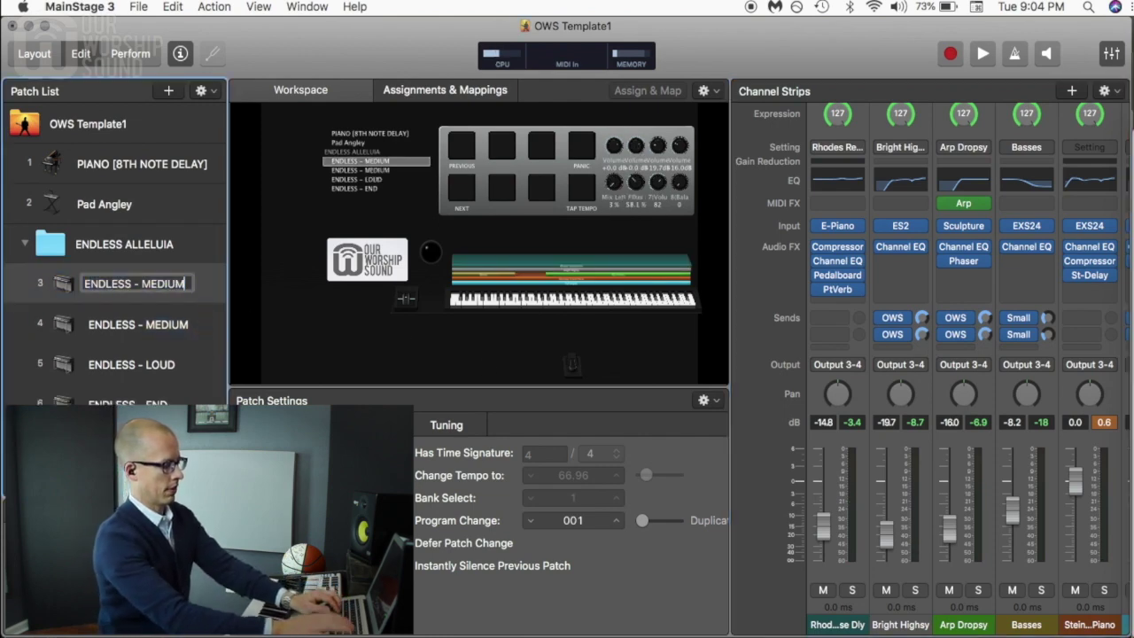
key(BackSpace)
key(BackSpace)
key(BackSpace)
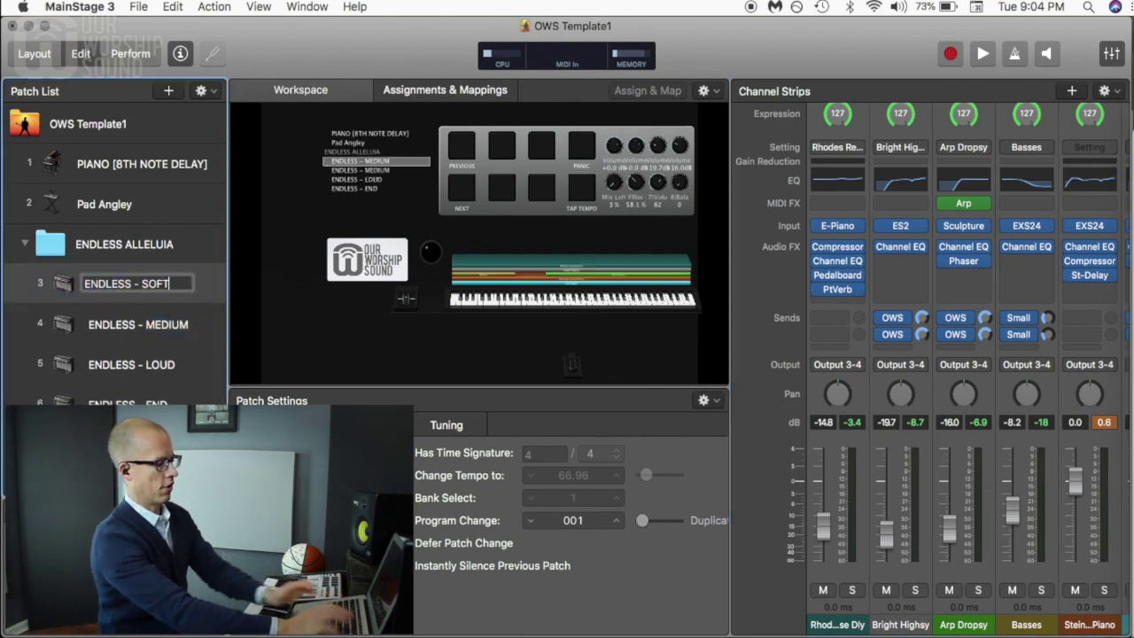
key(Return)
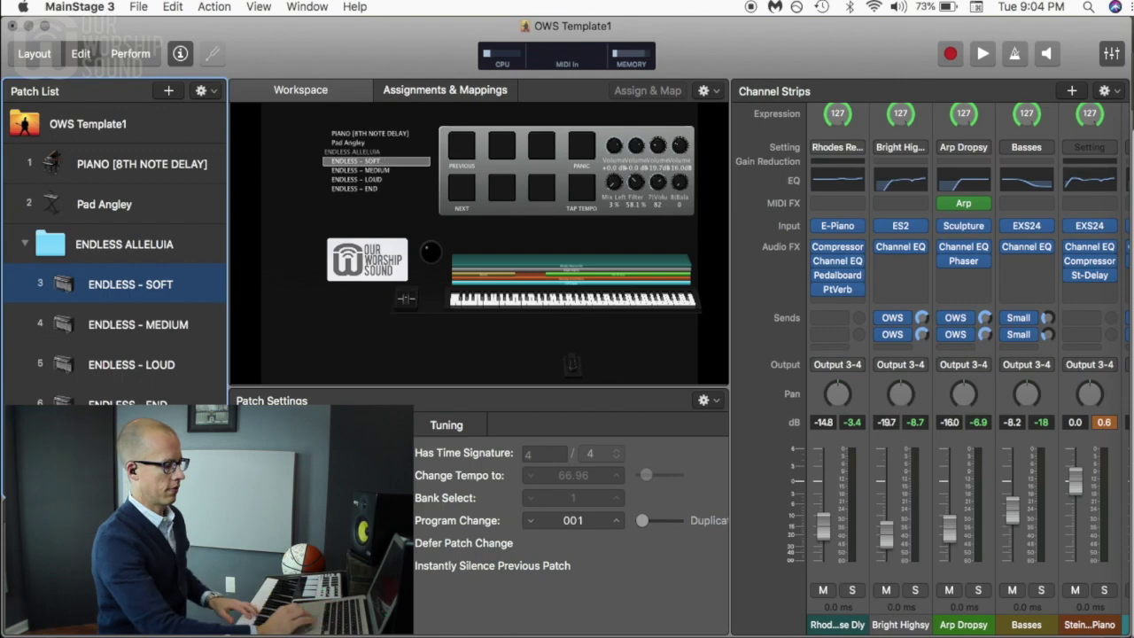
- Delete the Bright Highsy, Arp Dropsy and Basses layers, lower Rhodes slightly, and save
click(900, 625)
key(Delete)
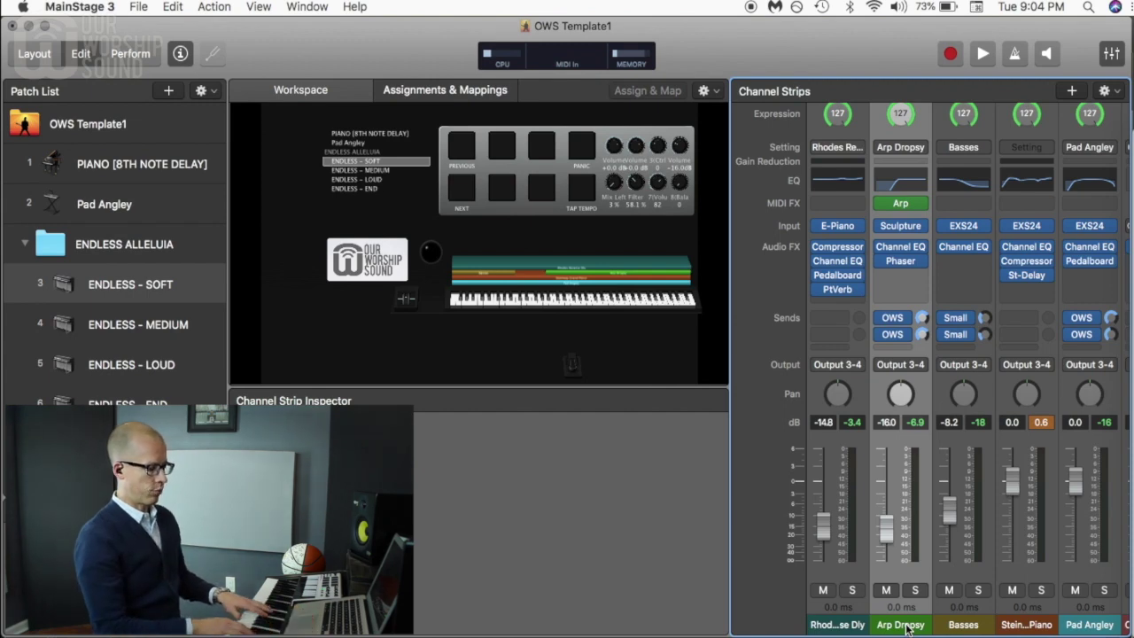
click(904, 617)
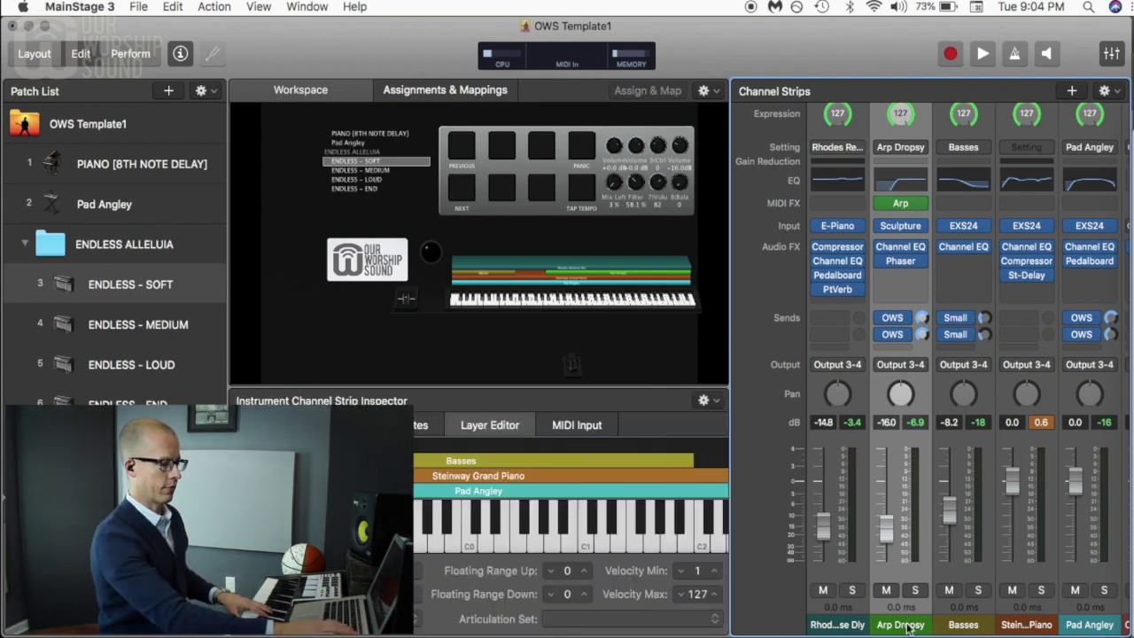
key(Delete)
click(904, 625)
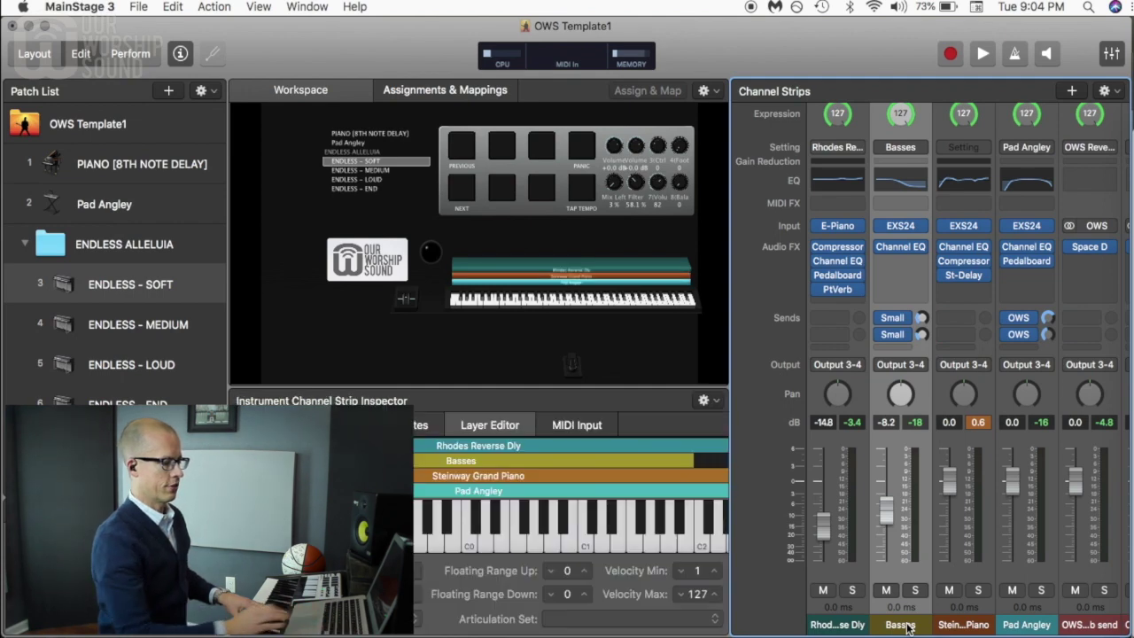
key(Delete)
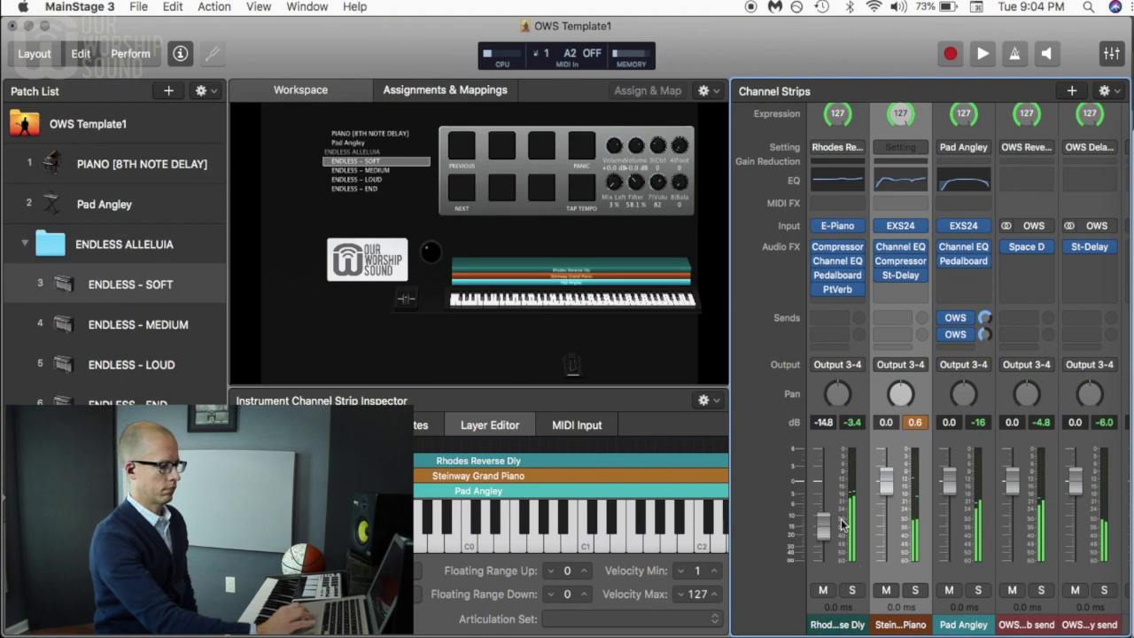
drag(823, 523, 823, 528)
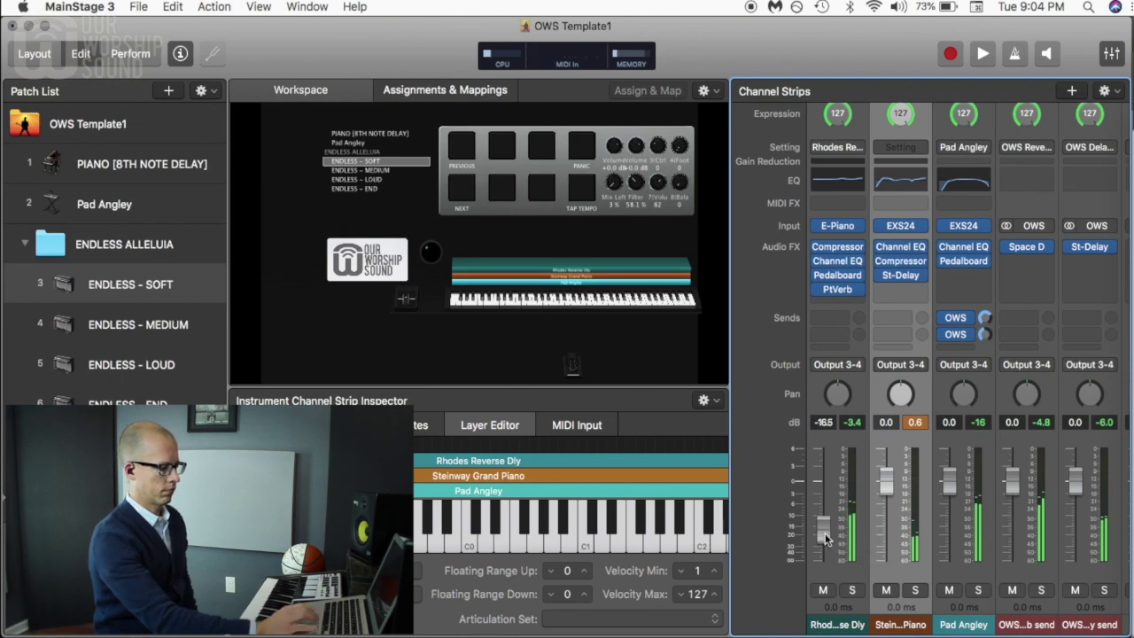
key(super+s)
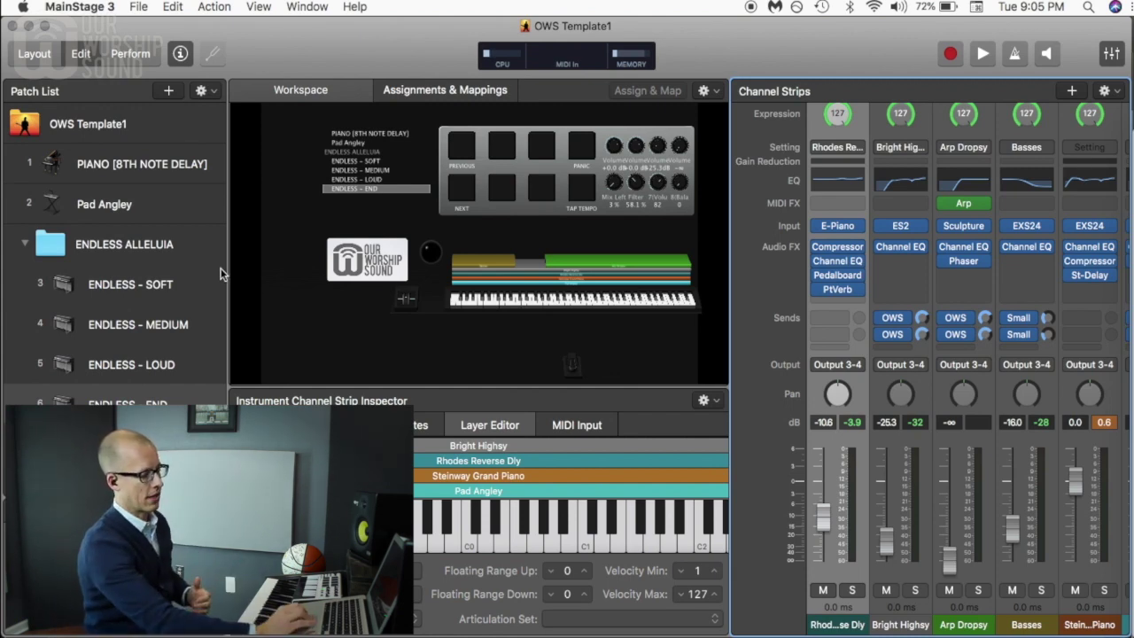
- Choose Save as Set… for the ENDLESS ALLELUIA folder from the Patch List action menu
click(123, 251)
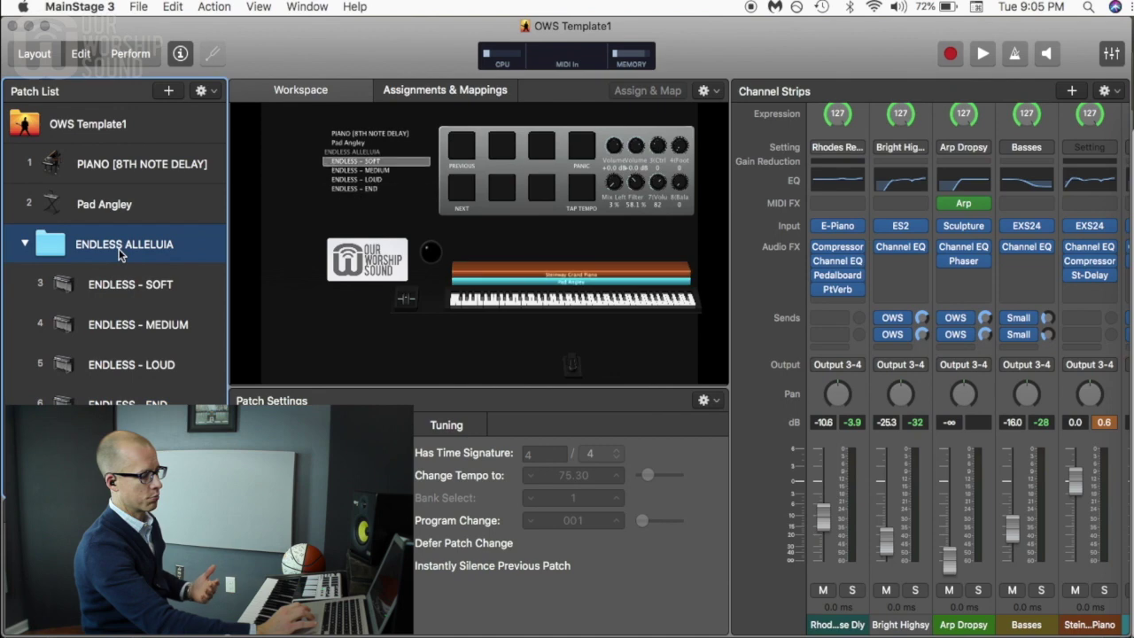
click(207, 89)
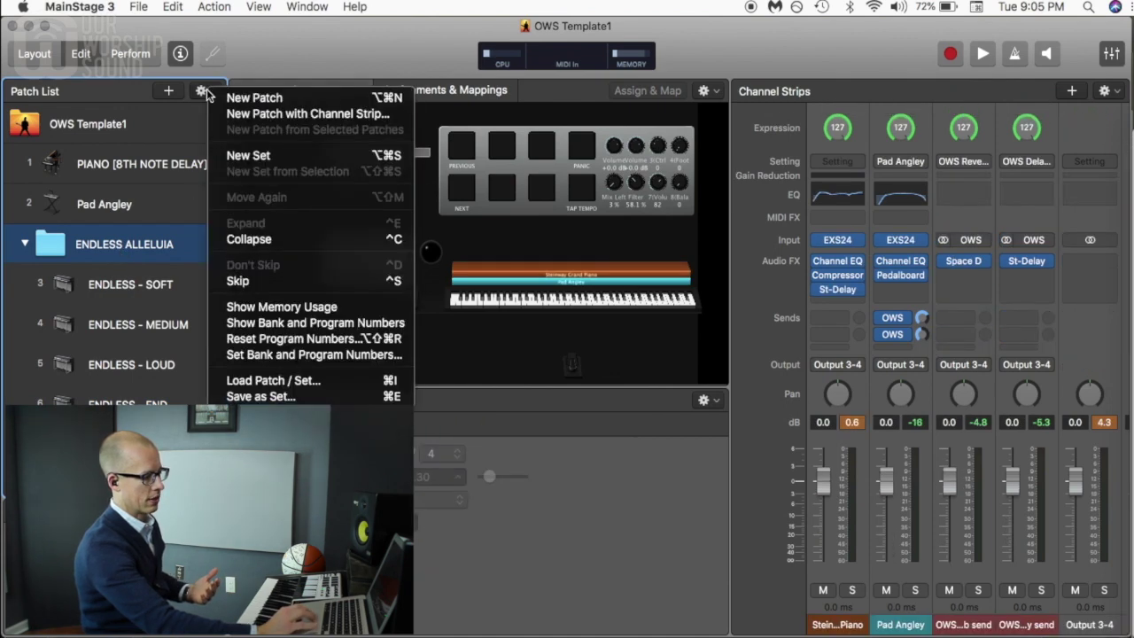
click(266, 397)
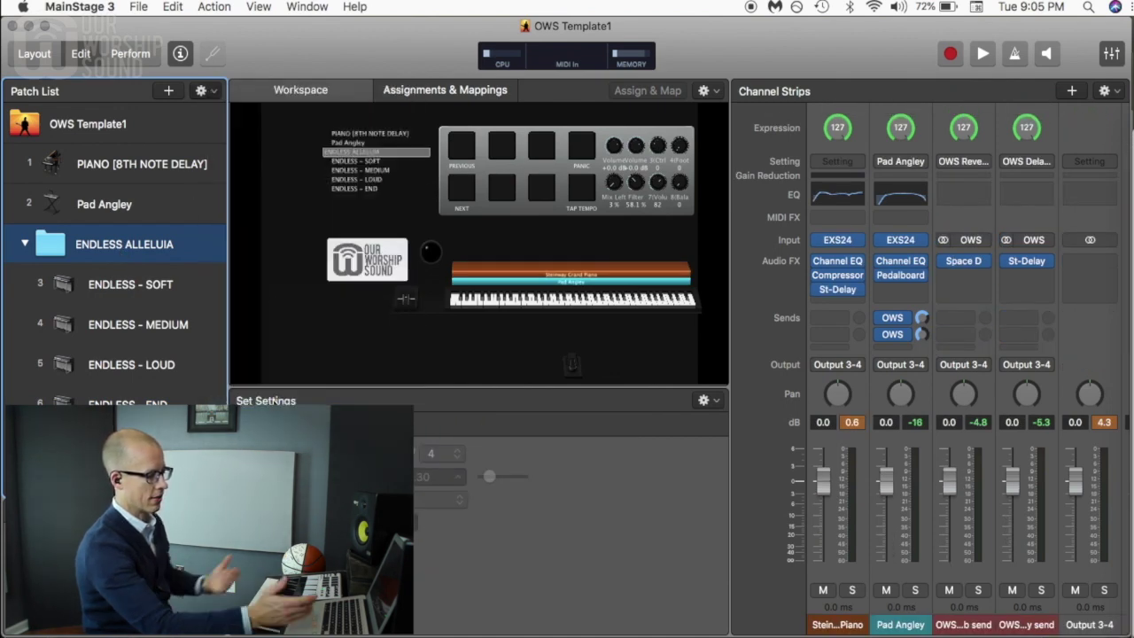